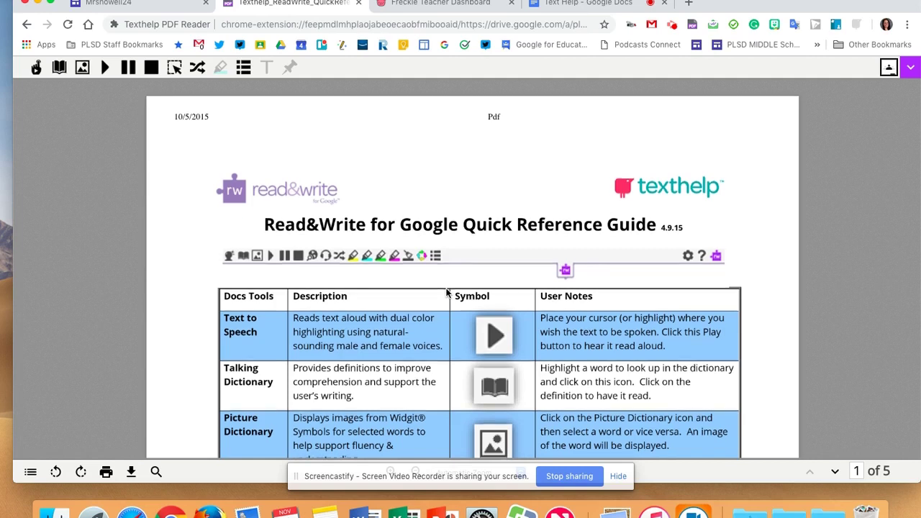
- Look through the Docs, Web and PDF tool tables in the Read&Write for Google Quick Reference Guide, ending back at its first page
scroll(446, 293, down, 3)
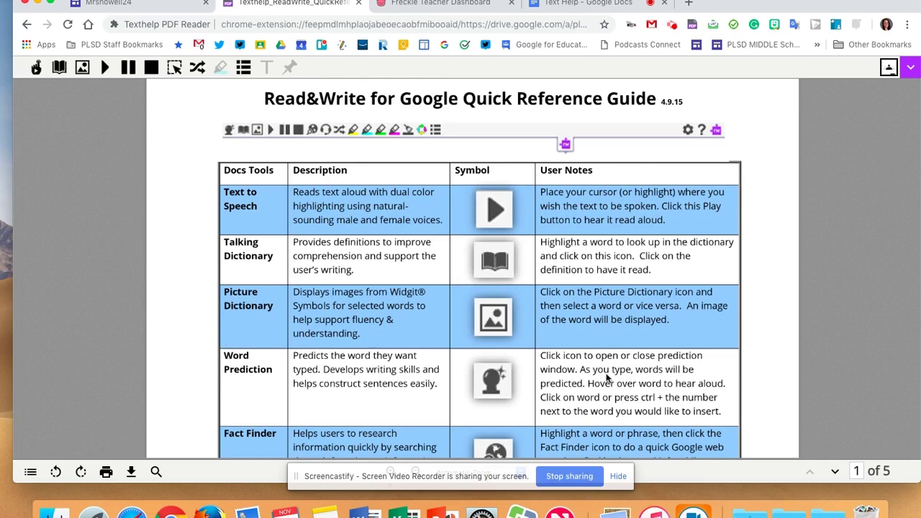
scroll(606, 377, down, 15)
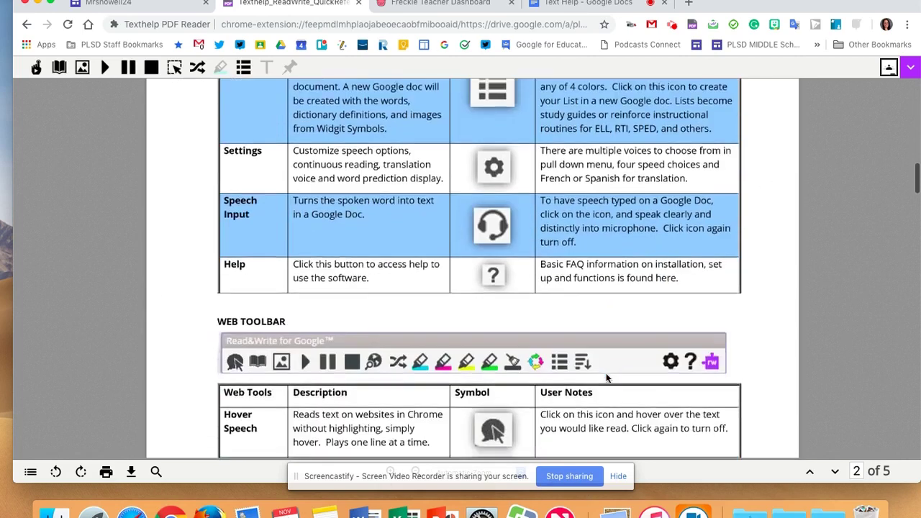
scroll(606, 377, down, 5)
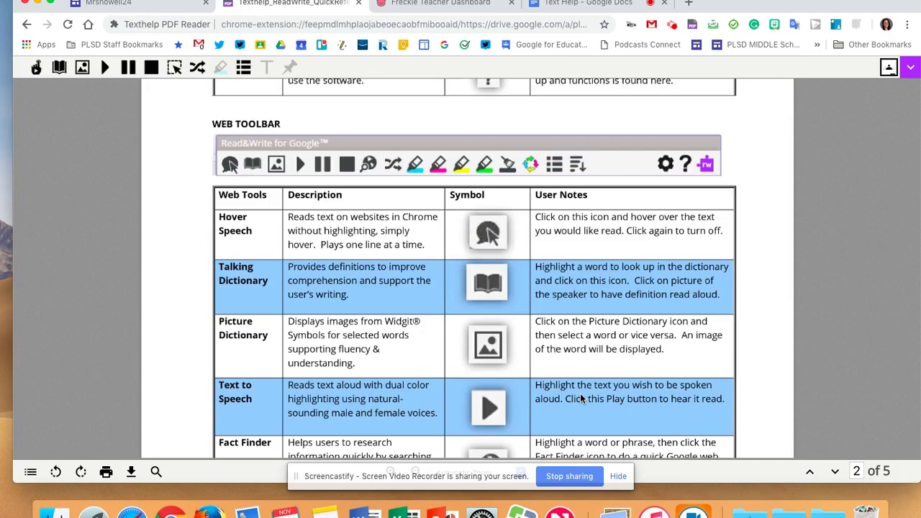
scroll(580, 395, down, 5)
scroll(580, 394, down, 20)
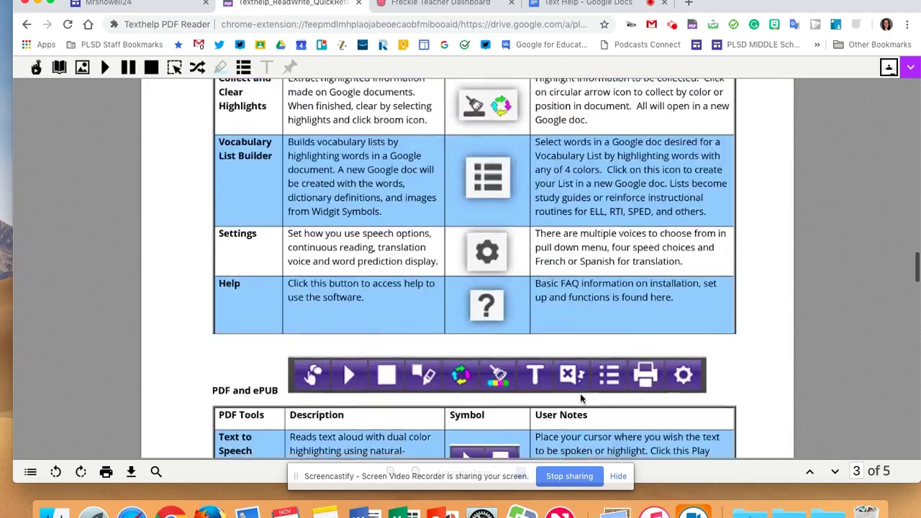
scroll(580, 394, down, 20)
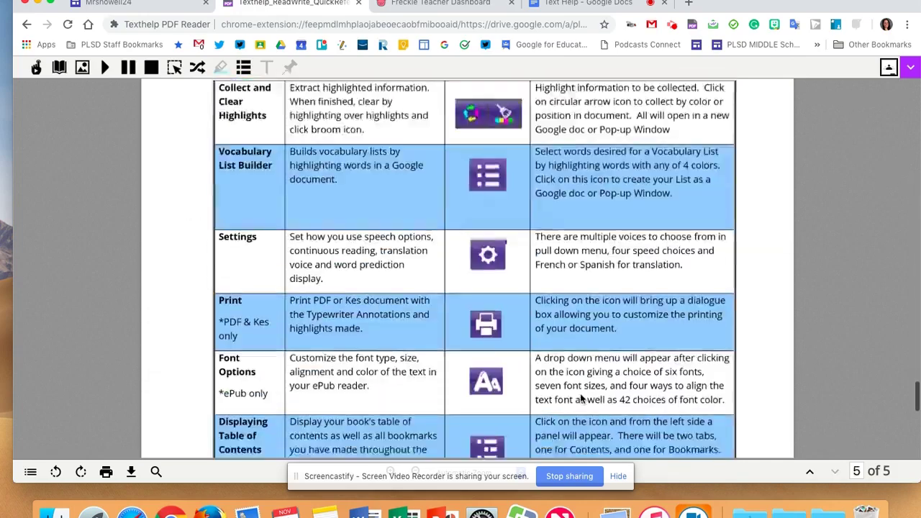
scroll(580, 392, up, 20)
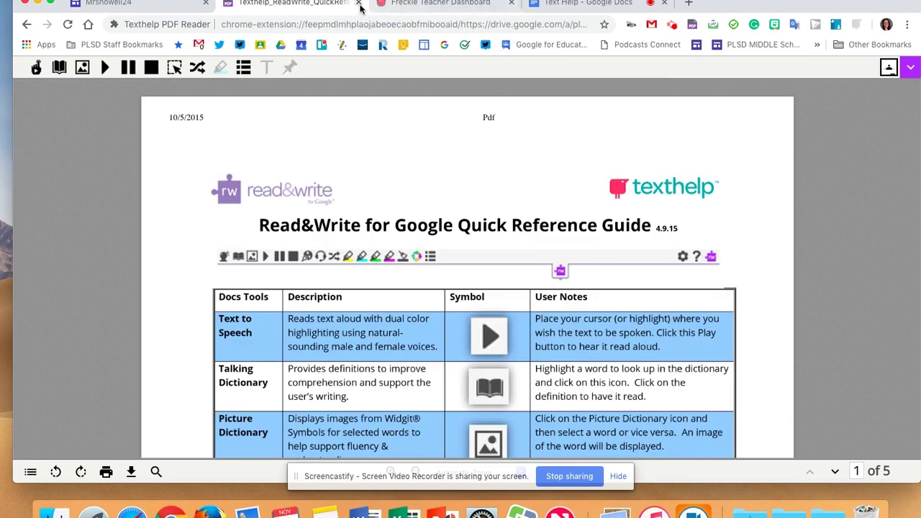
- In the Text Help document, run the Read&Write check and replace the flagged word "is" with the suggestion "are"
click(588, 6)
click(457, 7)
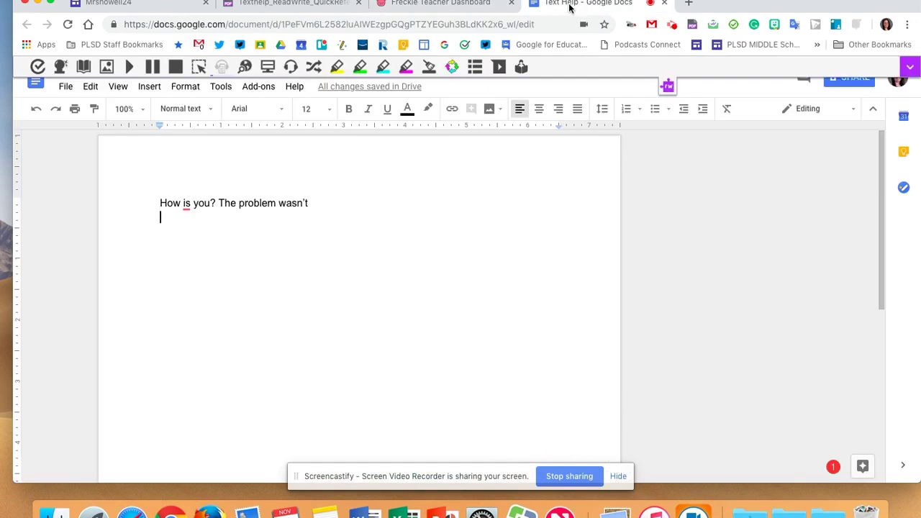
click(572, 7)
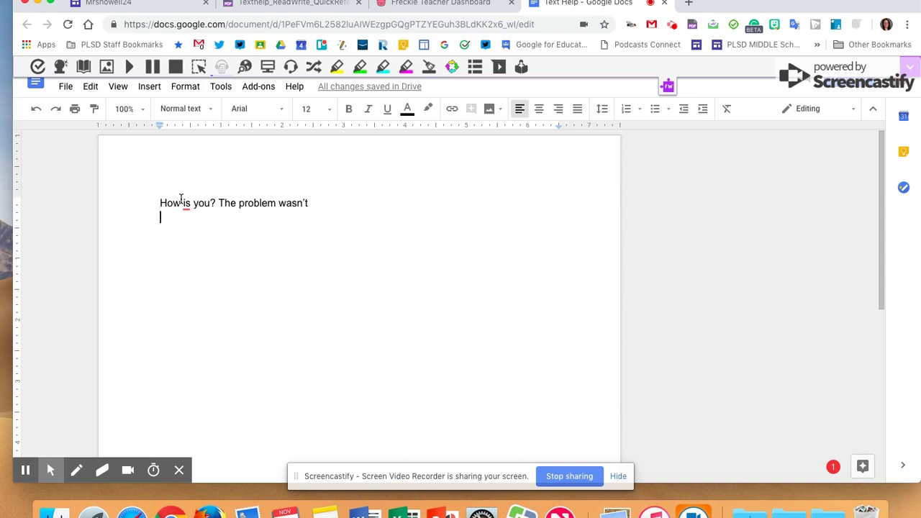
click(38, 67)
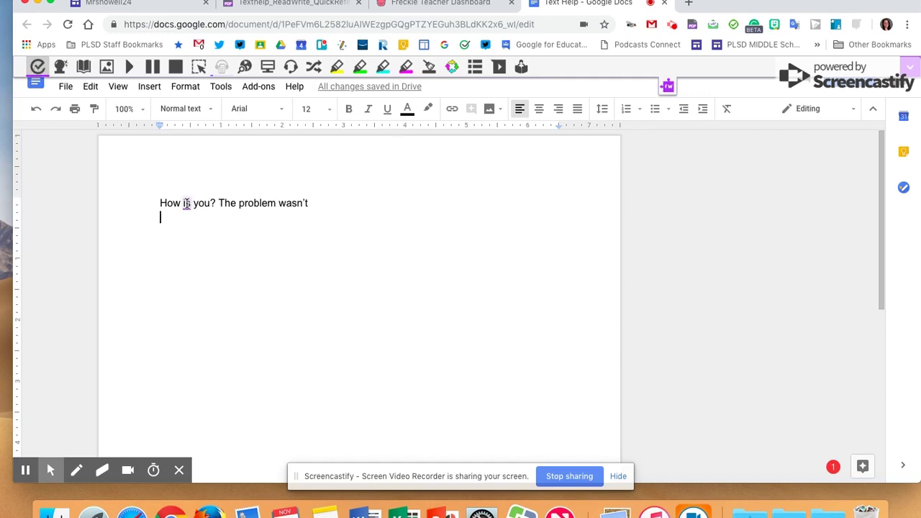
click(187, 204)
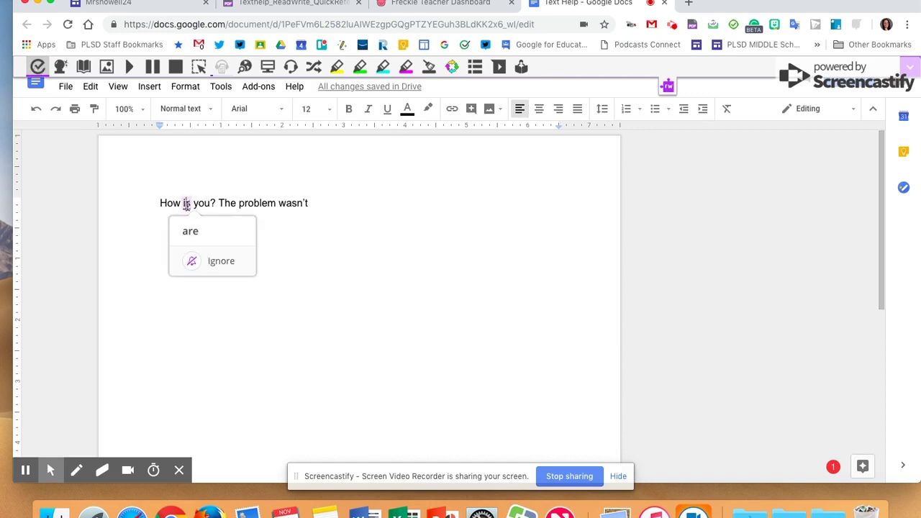
click(215, 232)
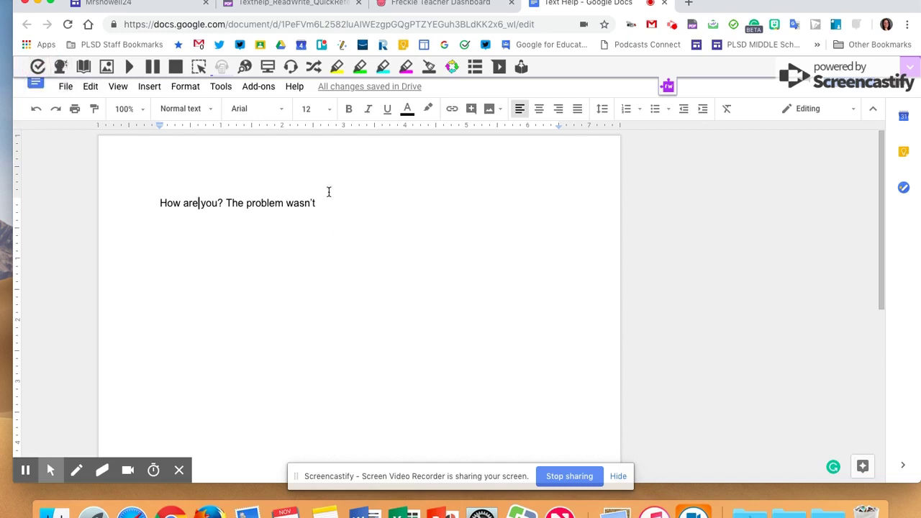
- Use word prediction to add "just" and "don't" after "wasn't", and bring up the predictions for "problem"
click(51, 67)
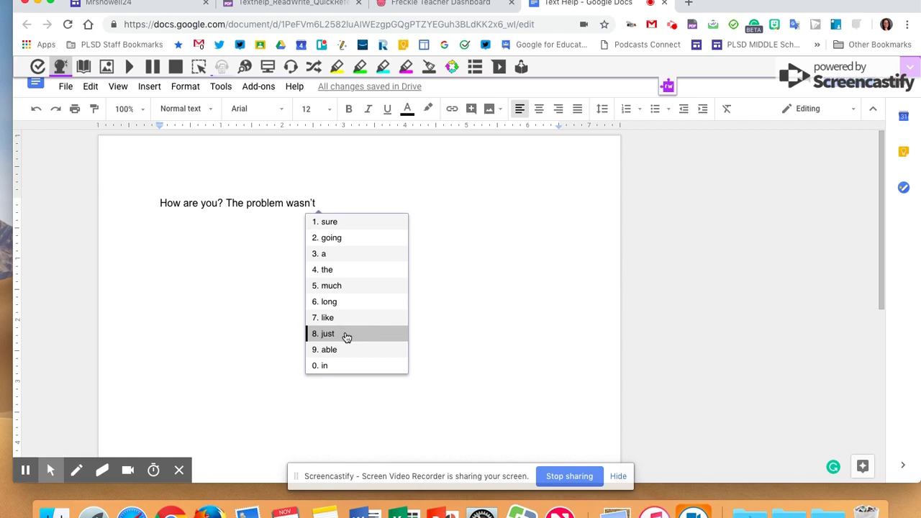
click(345, 337)
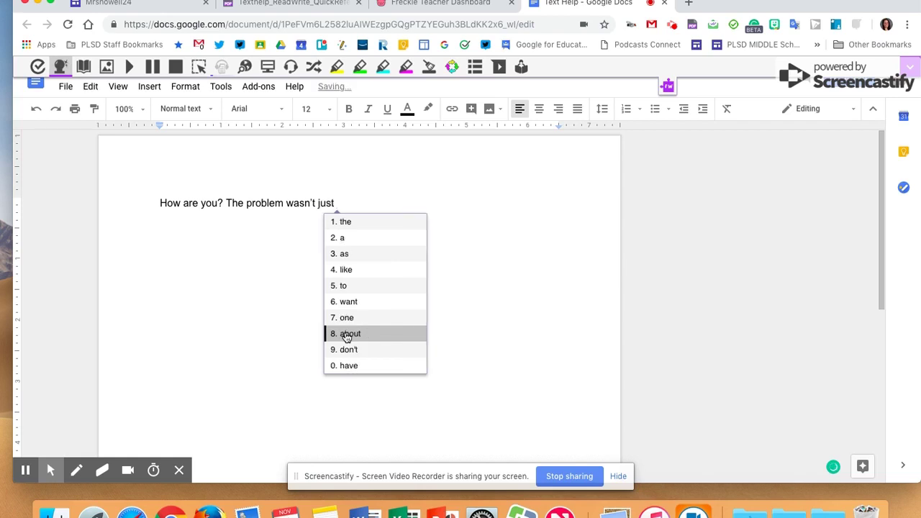
click(368, 350)
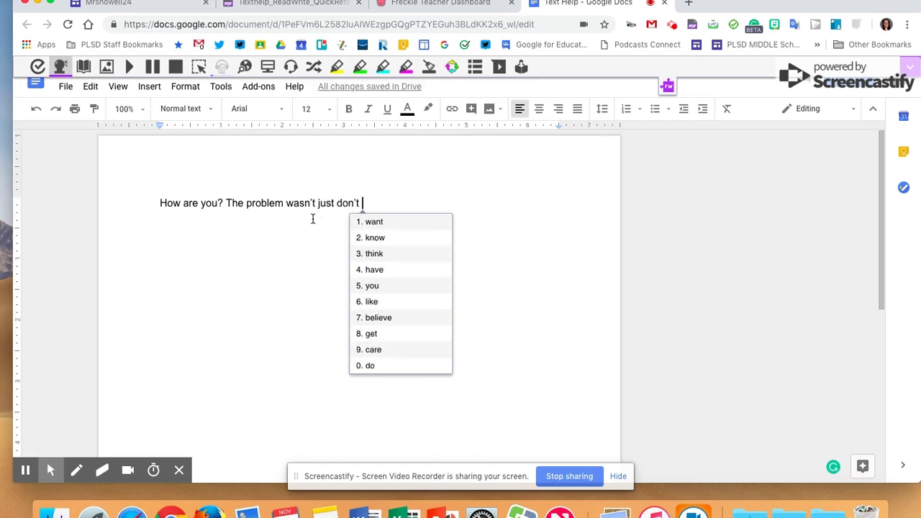
click(271, 203)
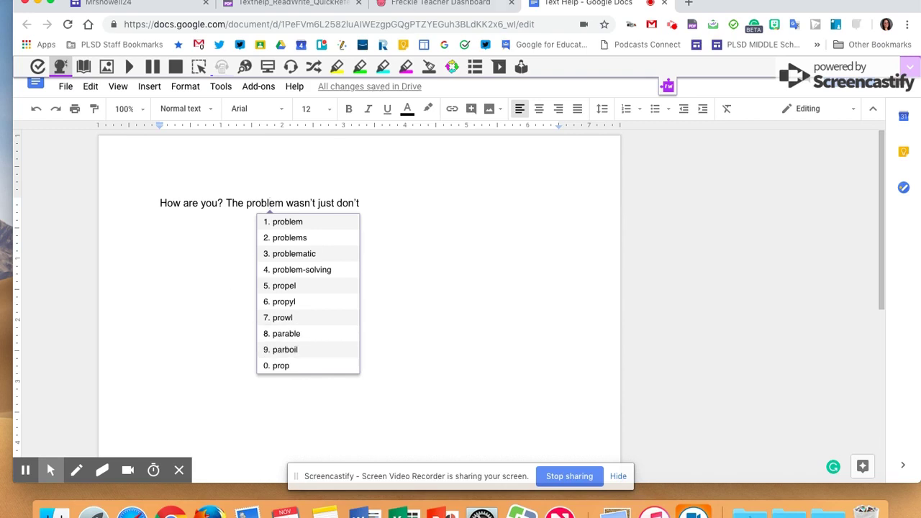
- Look at the Ben & Jerry's Ice Cream article in Freckle with its Read&Write toolbar, and return to the Text Help document
click(434, 11)
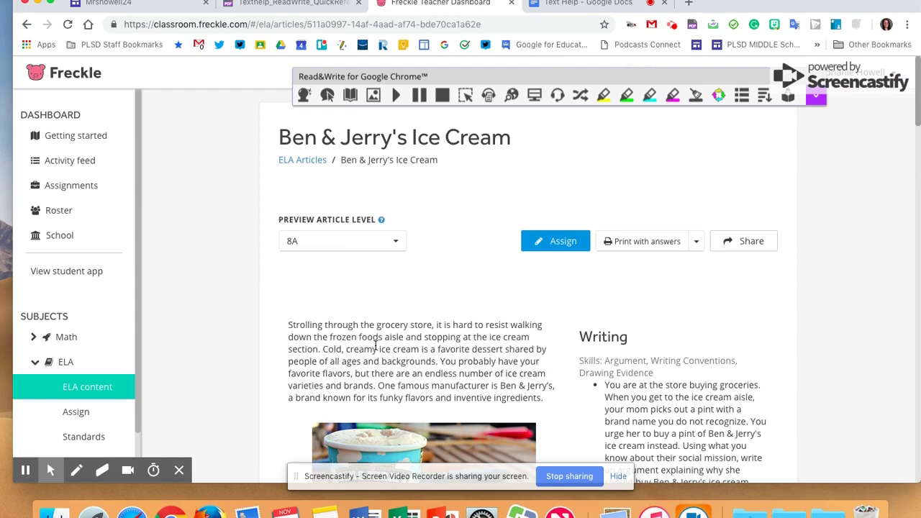
click(478, 350)
click(582, 3)
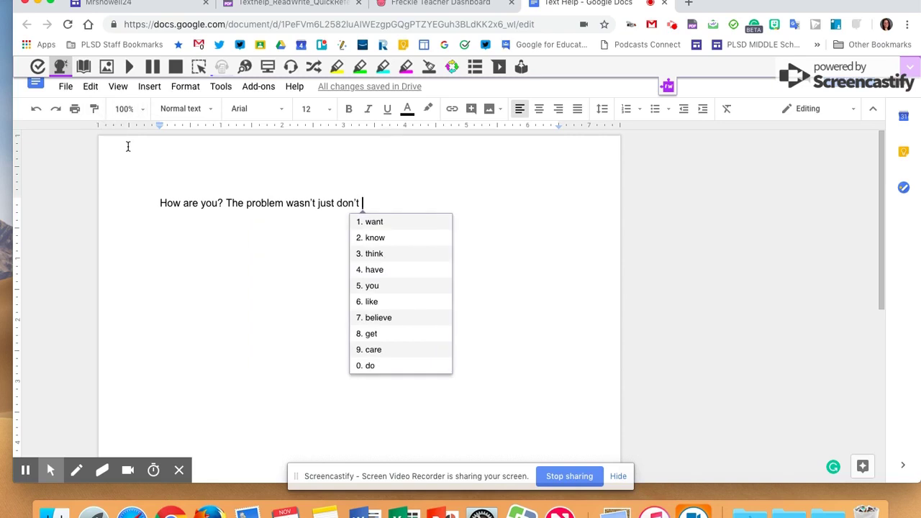
- Turn off word prediction and look up "problem" from the sentence in both the Dictionary and the Picture Dictionary
click(60, 67)
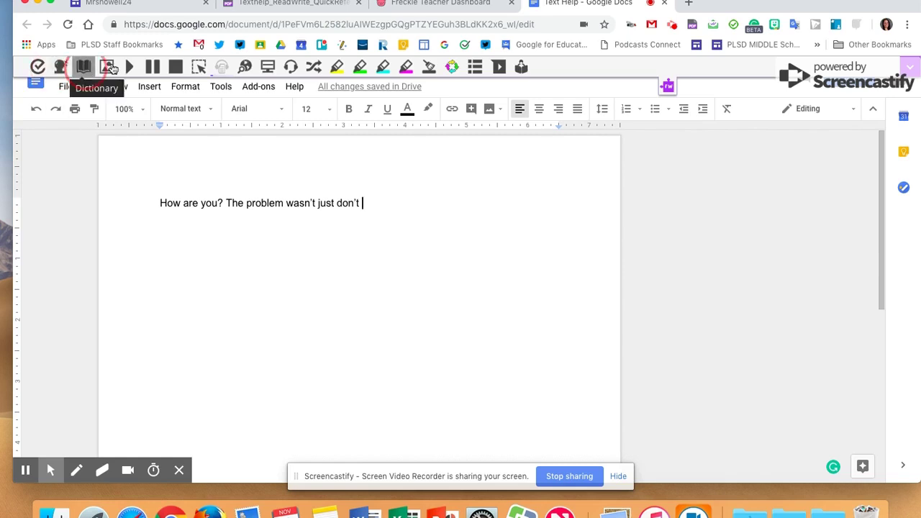
click(83, 67)
click(107, 67)
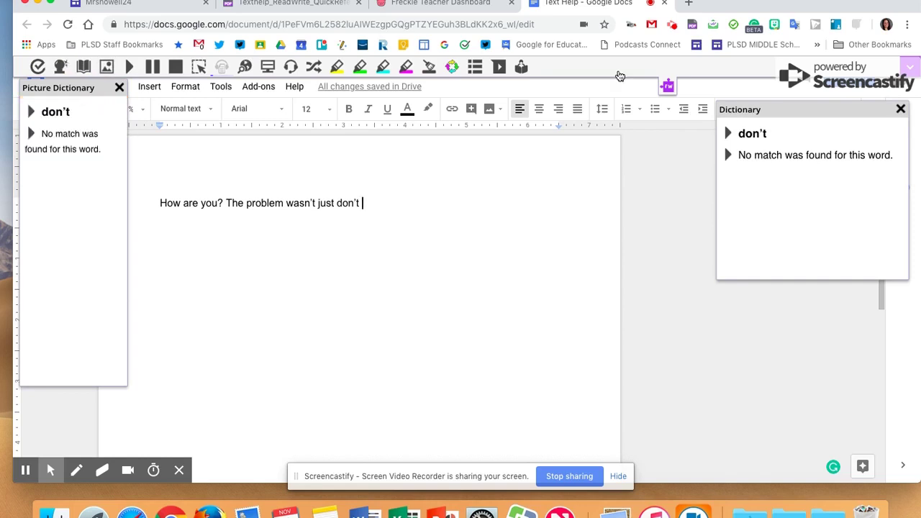
drag(776, 115, 696, 134)
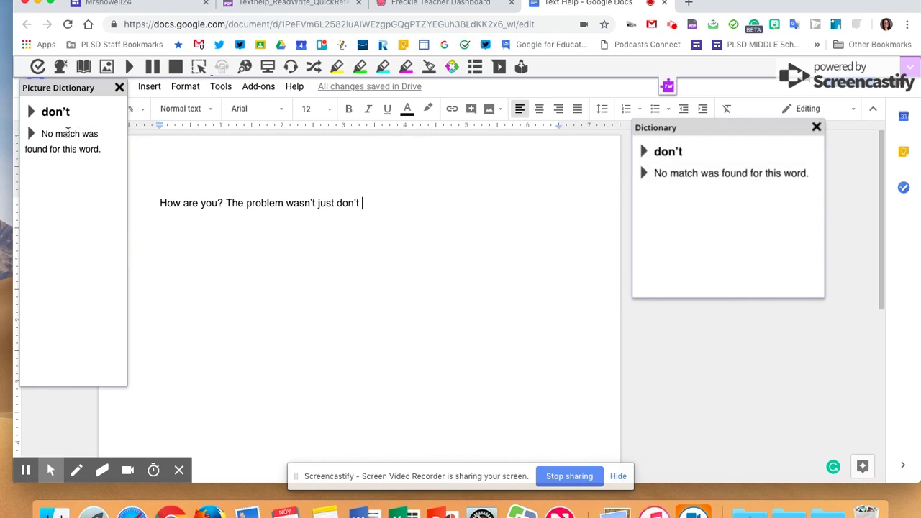
click(257, 204)
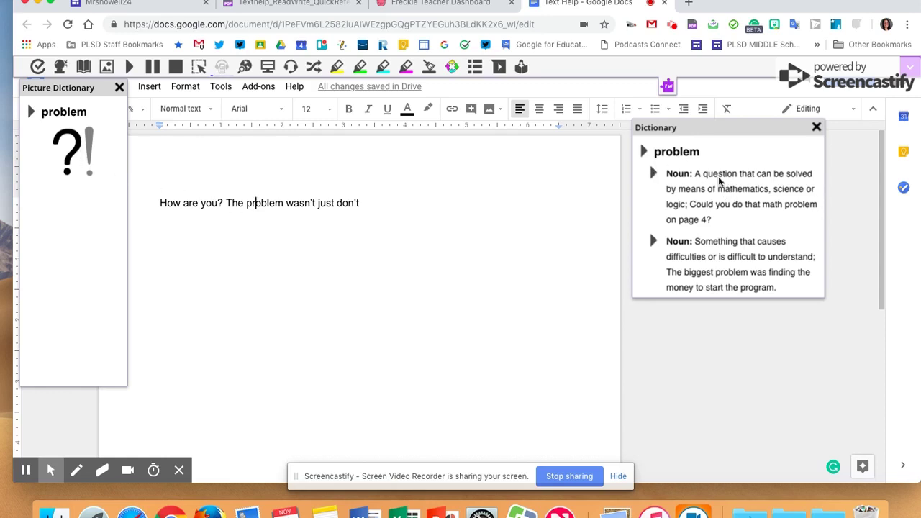
- Have the dictionary read aloud the word "problem" and its first noun definition, stopping the reading partway
click(644, 153)
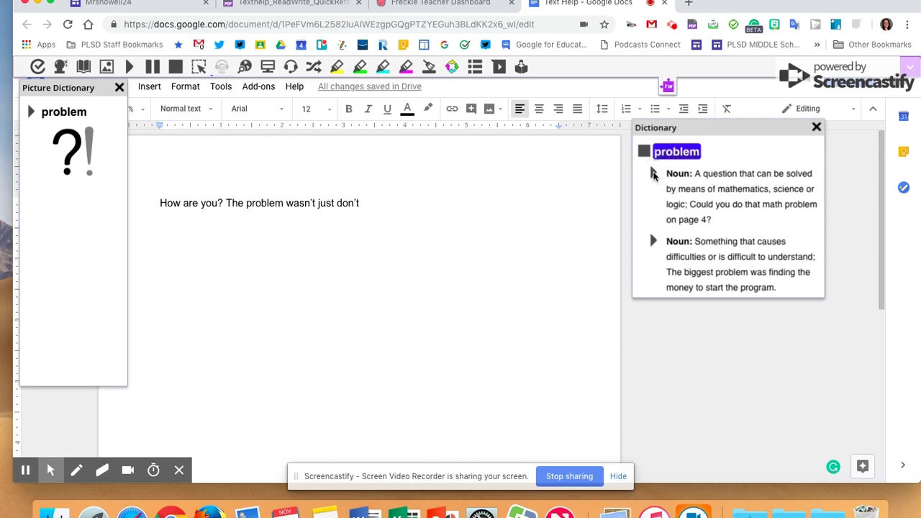
click(653, 175)
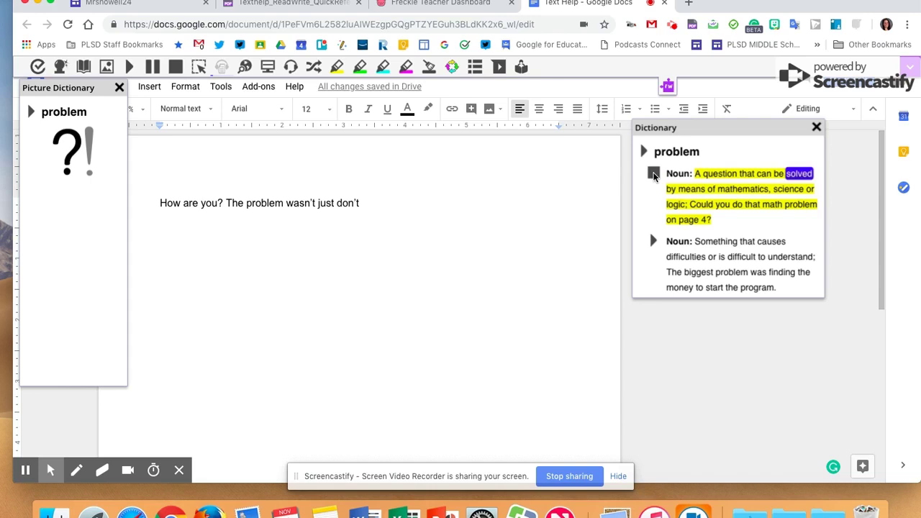
click(653, 175)
- Insert the Picture Dictionary symbol for "problem" below the sentence, and look up "just" in both dictionaries
drag(70, 148, 361, 333)
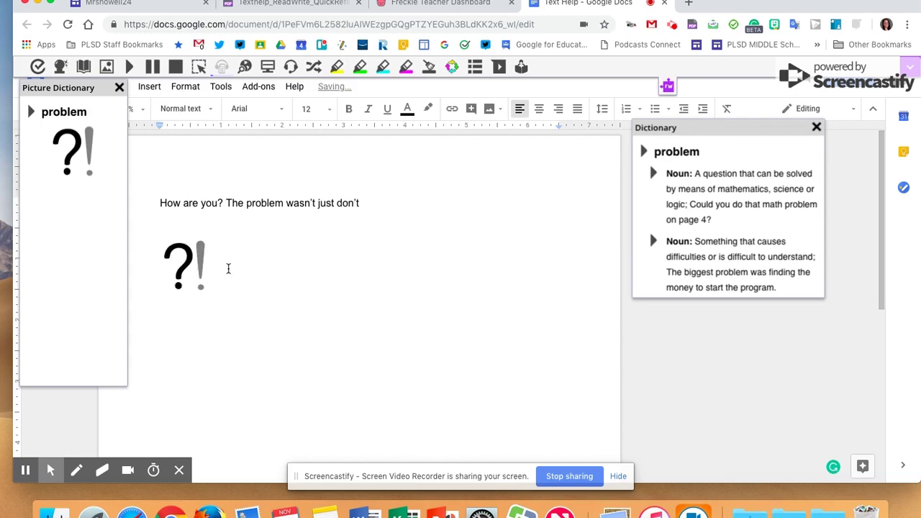
click(173, 203)
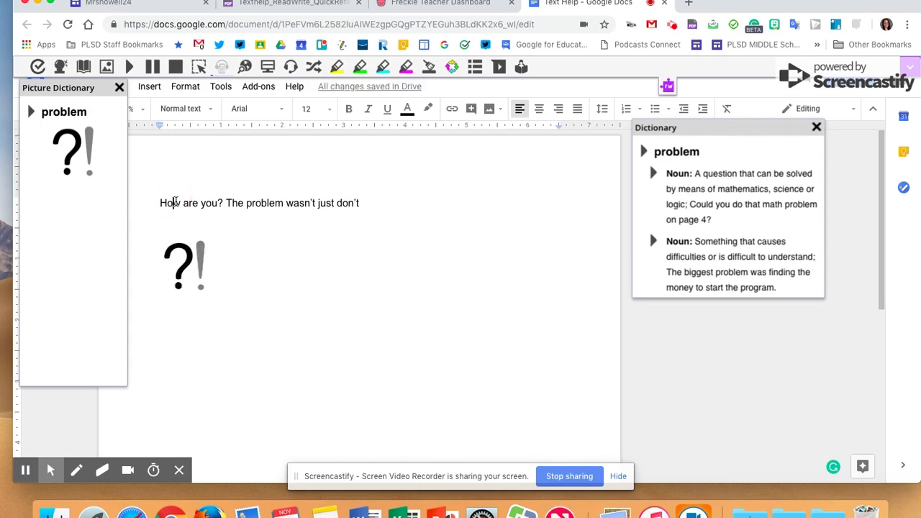
click(330, 203)
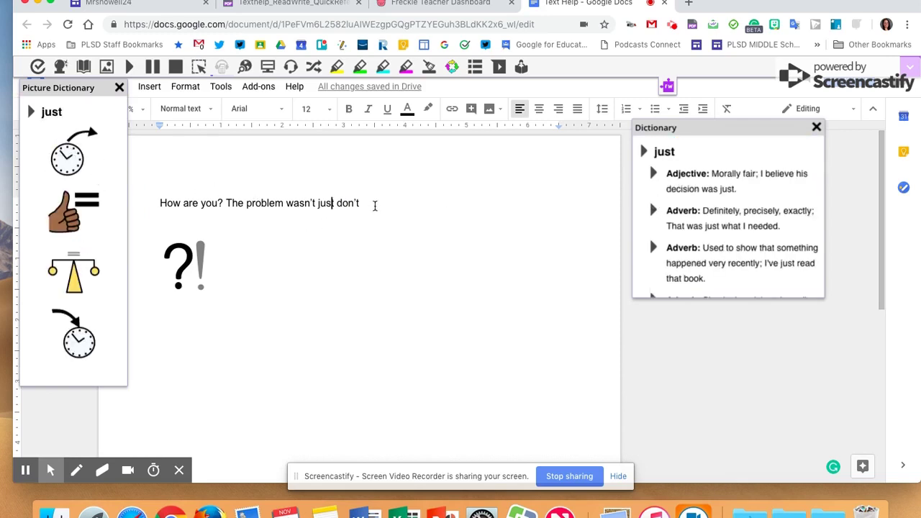
- In the Freckle article, open the Picture Dictionary and Dictionary and look up "backgrounds" from the first paragraph
click(440, 4)
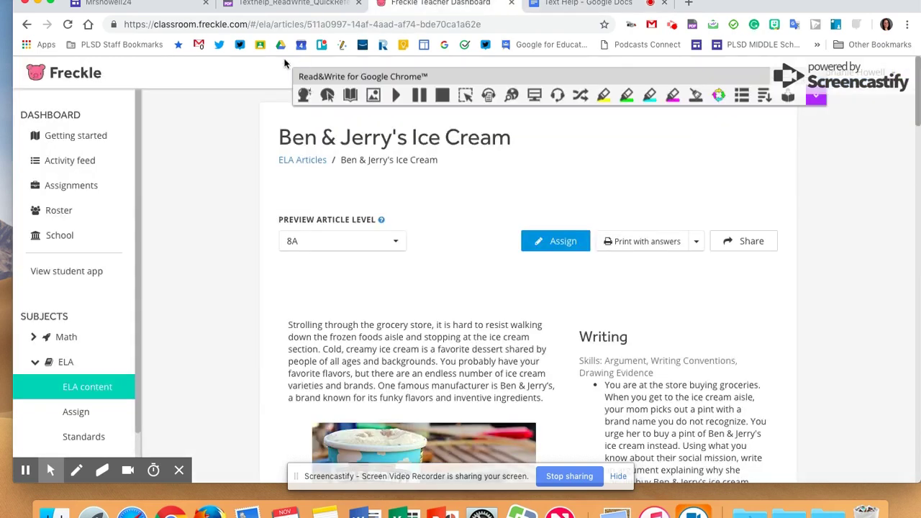
click(371, 96)
click(350, 95)
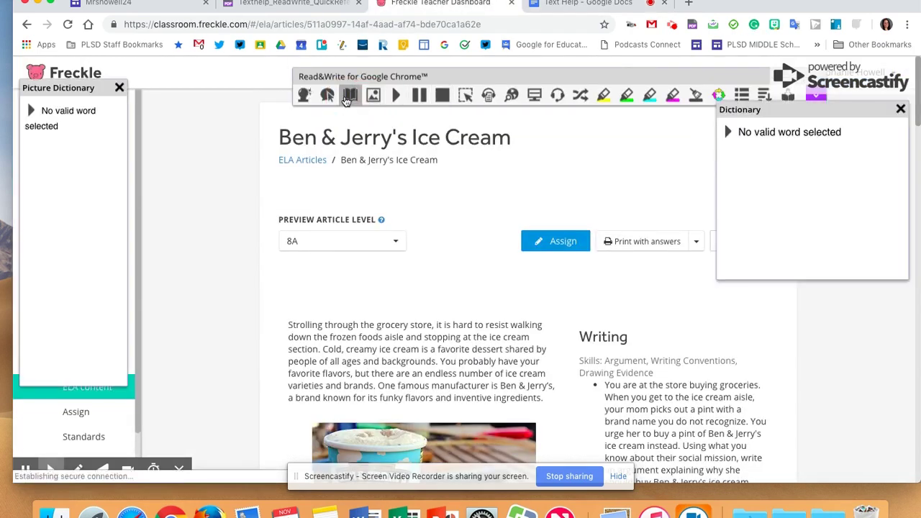
click(388, 357)
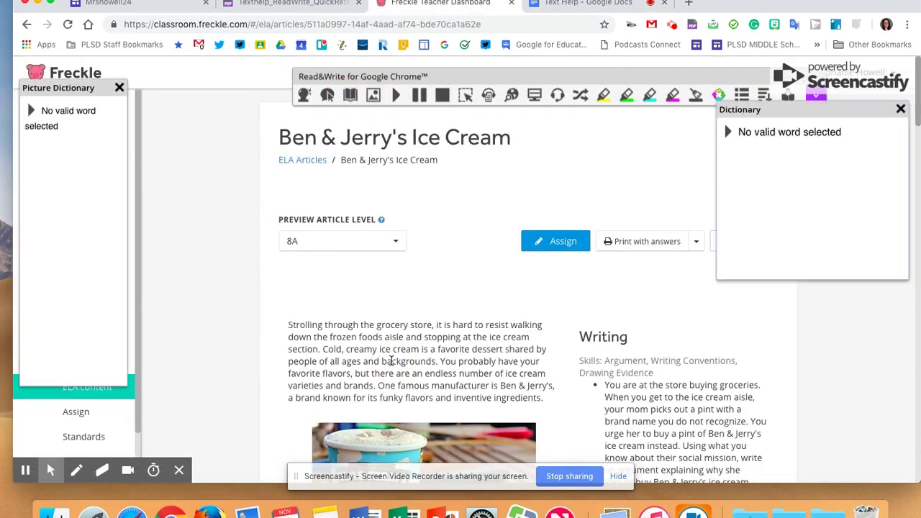
double_click(389, 358)
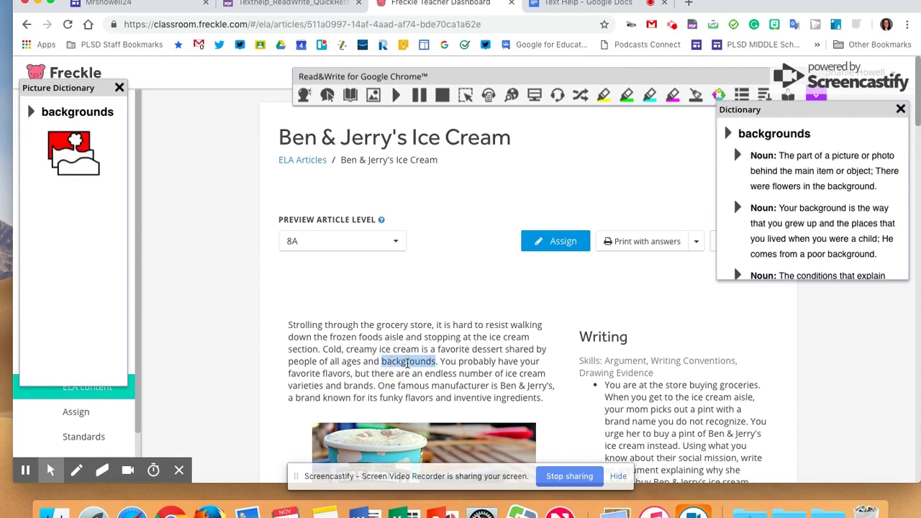
click(407, 361)
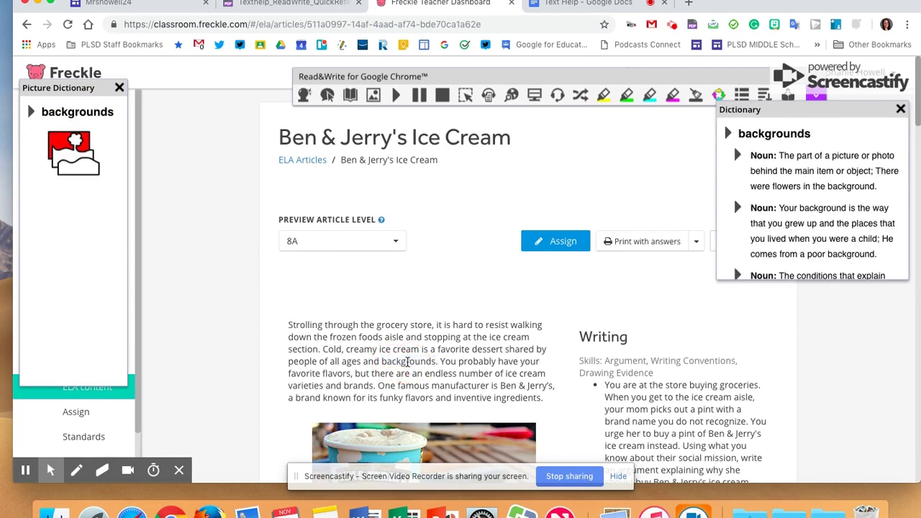
- Look up "grocery", "creamy" and "Cold" from the article in both dictionaries, and try to move a picture into the article
double_click(390, 325)
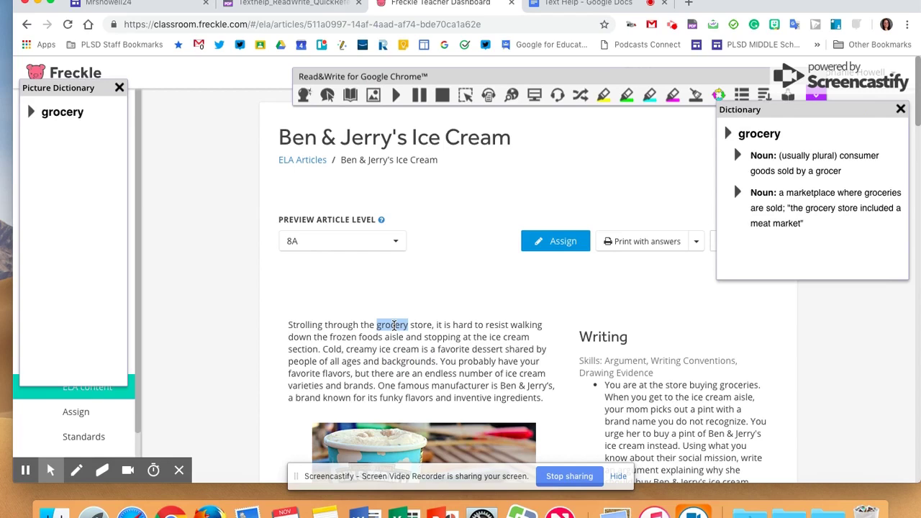
double_click(362, 349)
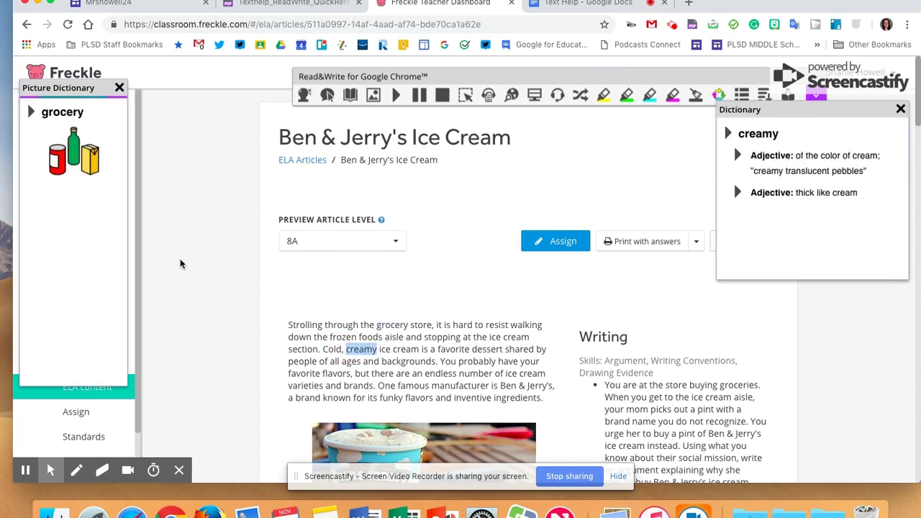
double_click(327, 348)
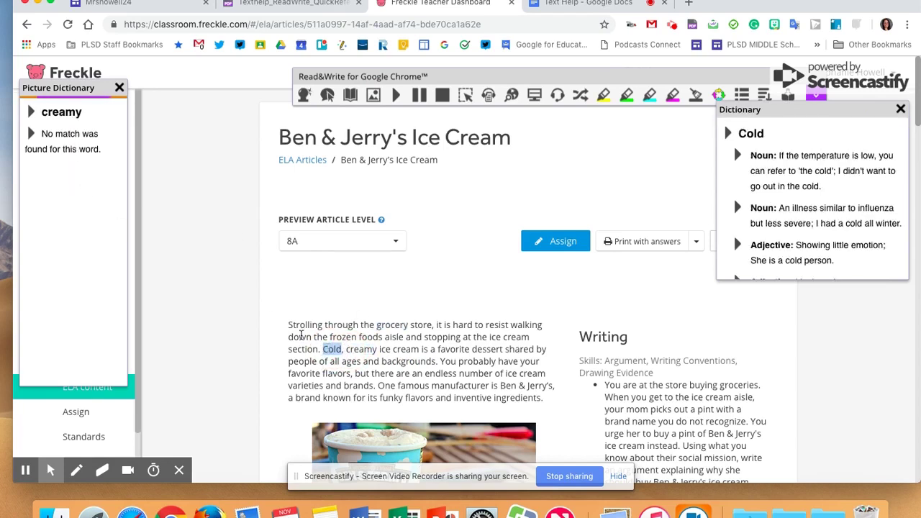
drag(97, 177, 363, 288)
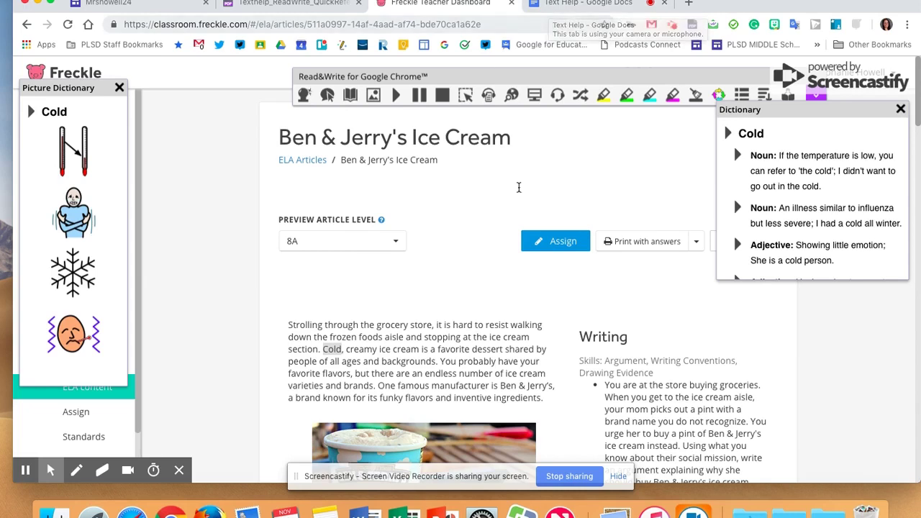
- Look up "inventive" from the article's first paragraph in the Picture Dictionary and Dictionary
click(478, 332)
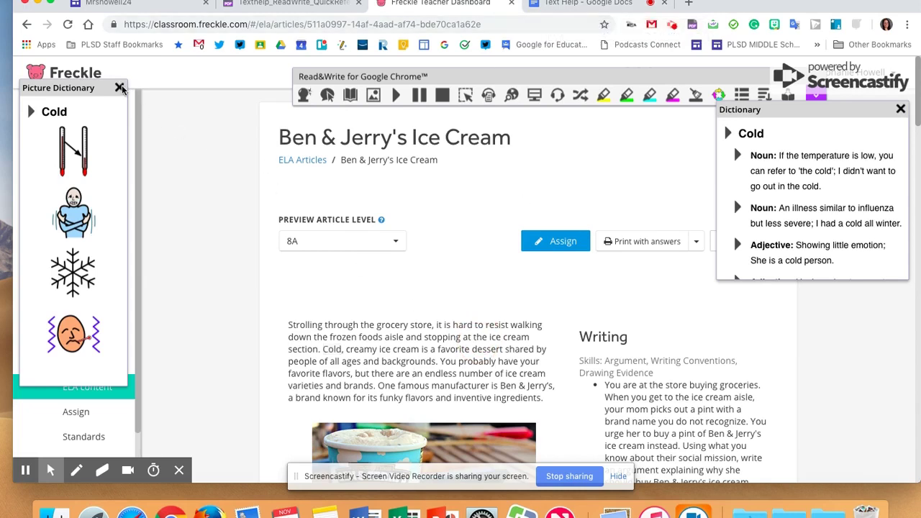
scroll(360, 346, down, 3)
click(472, 315)
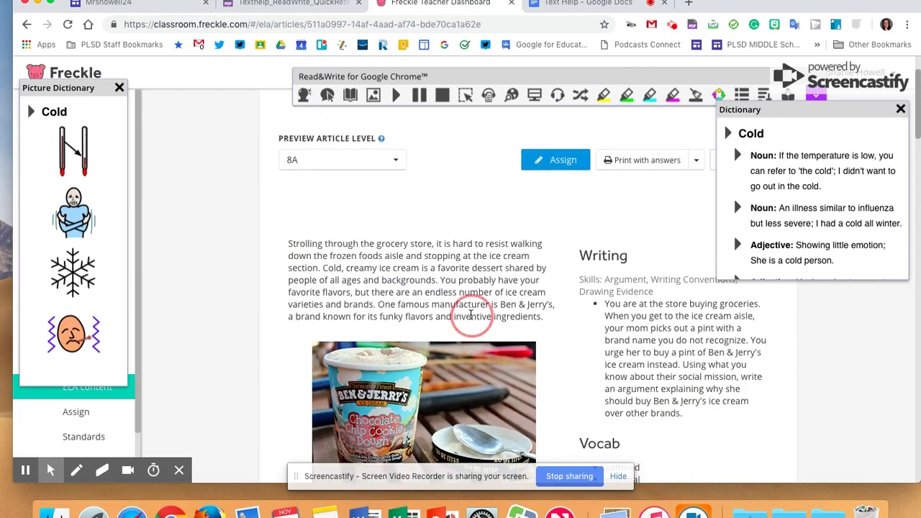
double_click(472, 315)
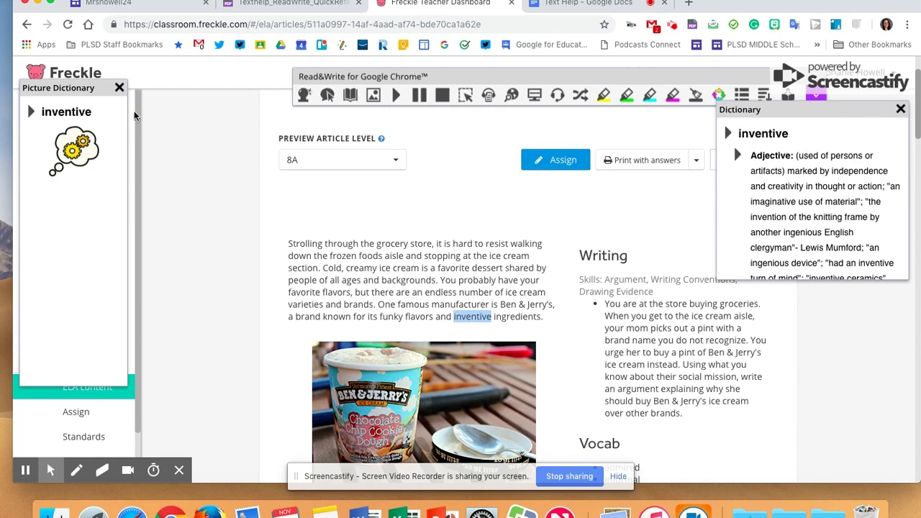
- Switch to the Text Help document and close its Picture Dictionary and Dictionary windows
click(321, 4)
click(551, 8)
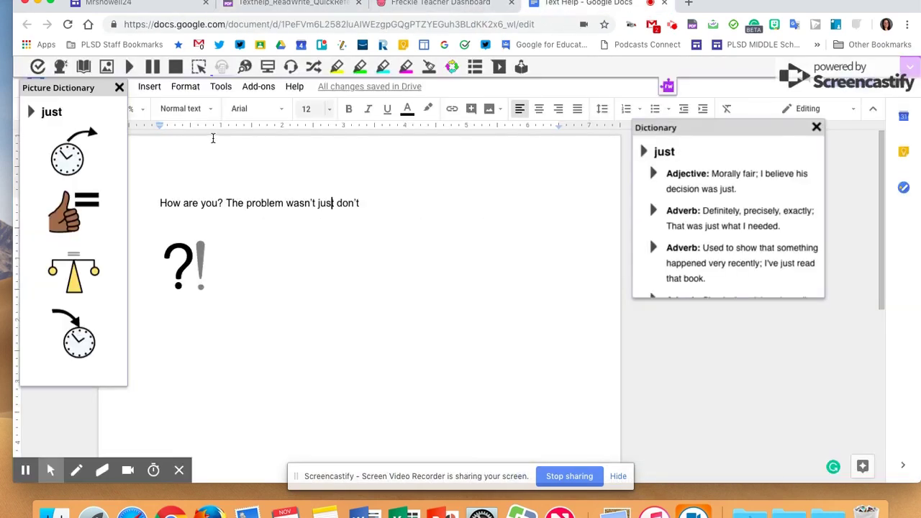
click(122, 89)
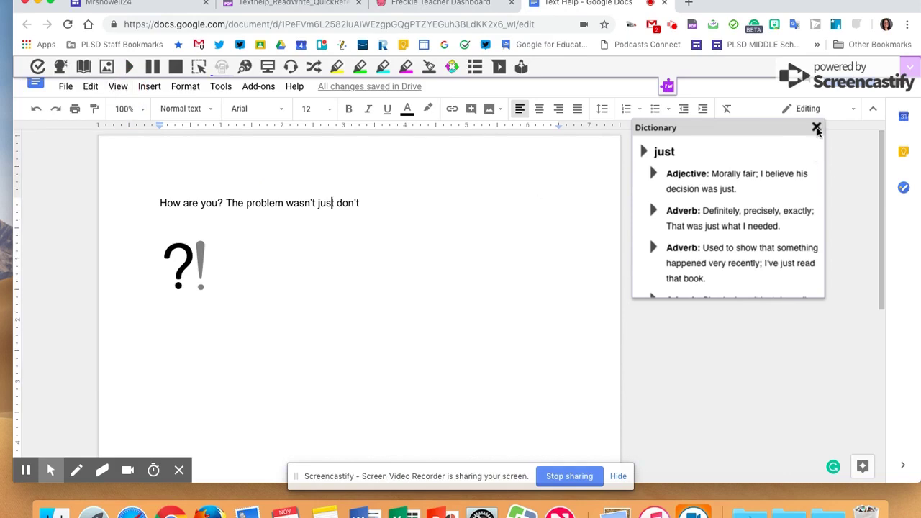
click(815, 127)
- Have the document's text read aloud starting from "How", then stop the reading
double_click(163, 203)
click(130, 68)
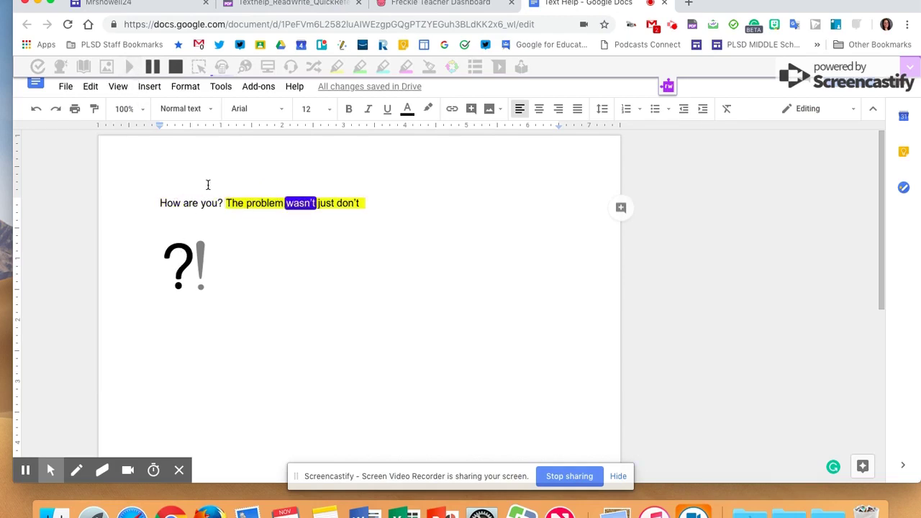
click(174, 72)
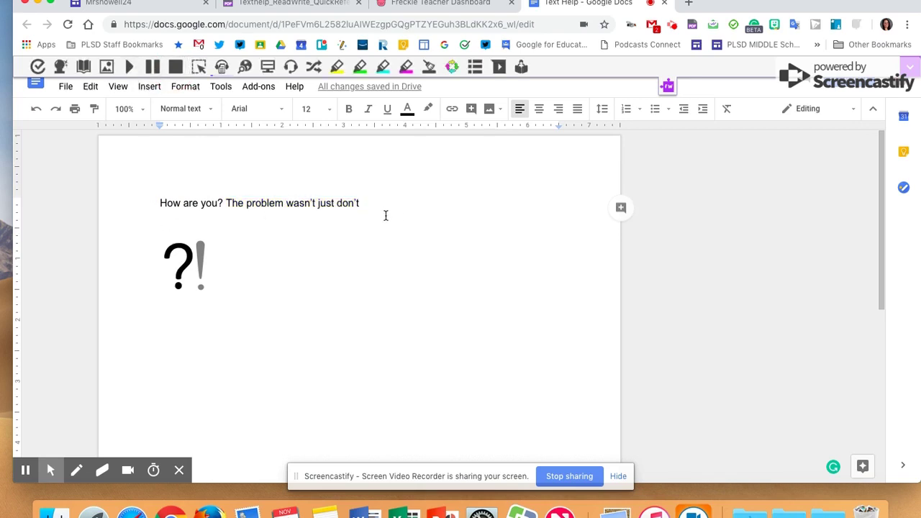
- Have the Freckle article's first paragraph read aloud, closing both dictionary windows during playback, and pause the speech after the paragraph
click(430, 7)
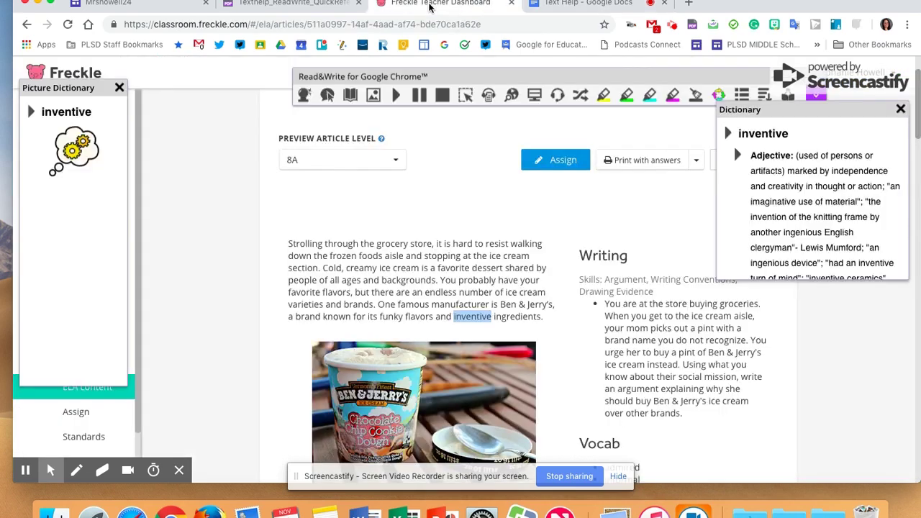
click(368, 258)
click(396, 94)
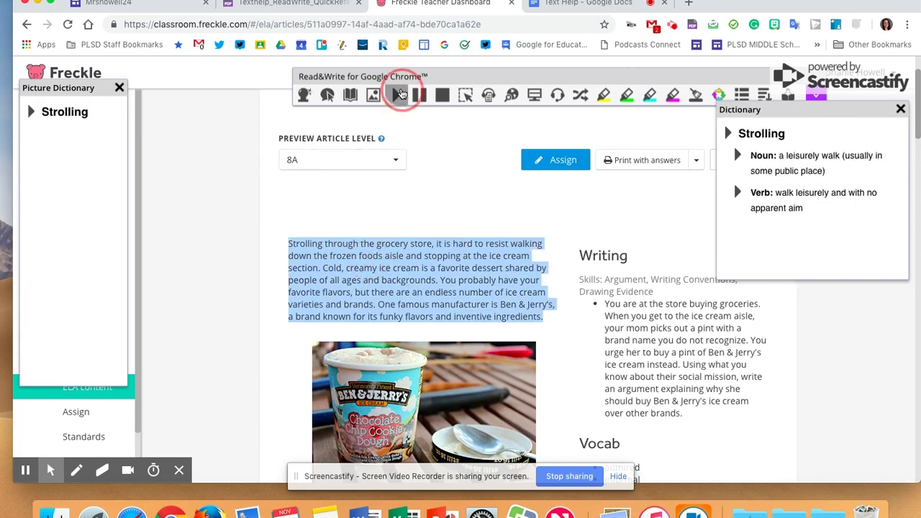
click(119, 87)
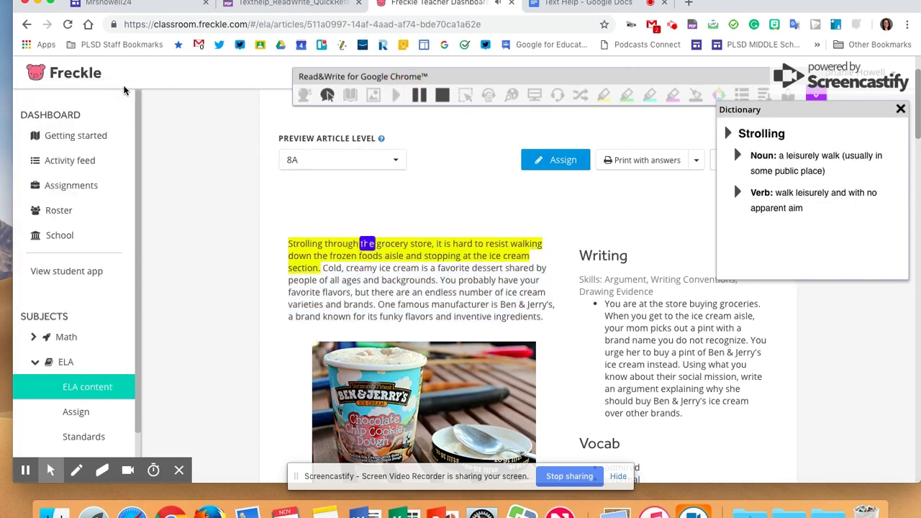
click(899, 110)
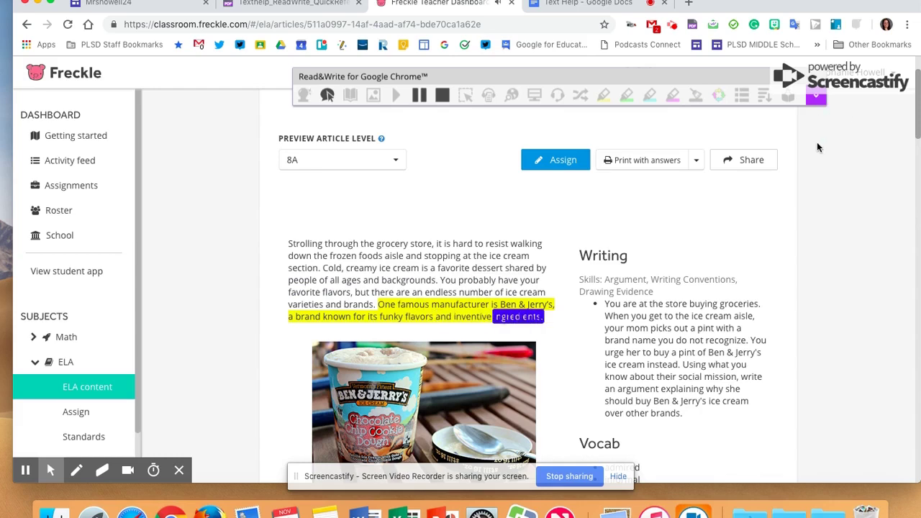
click(419, 101)
click(421, 103)
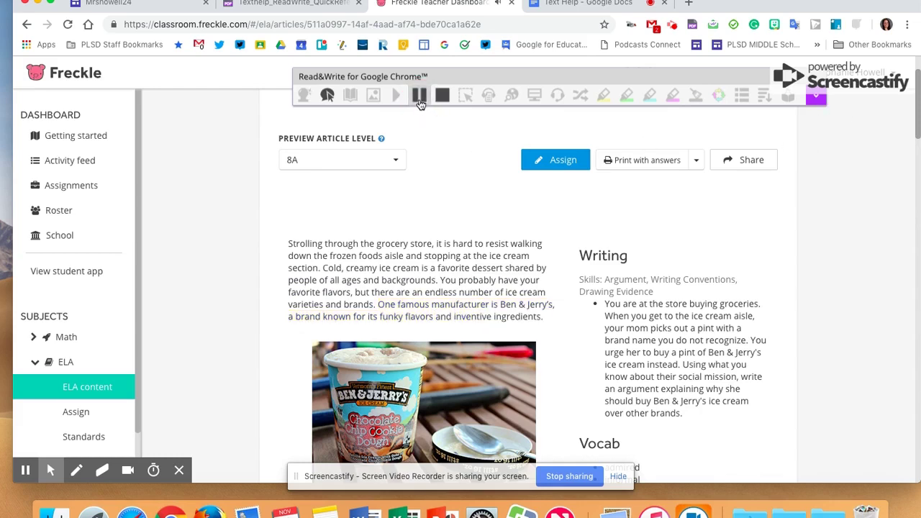
- Turn on hover reading, have the article's opening sentence read aloud, stop the speech and turn hover reading off
scroll(395, 187, down, 5)
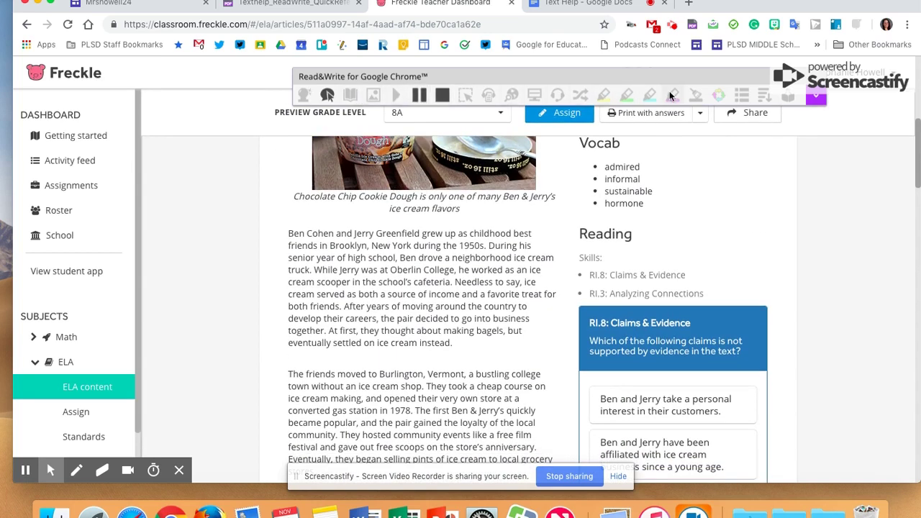
scroll(407, 182, up, 2)
scroll(406, 181, up, 5)
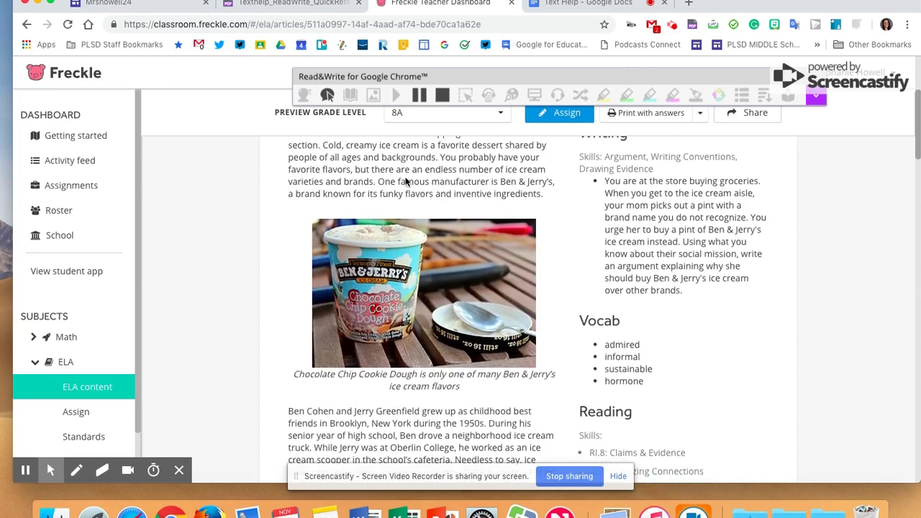
click(327, 95)
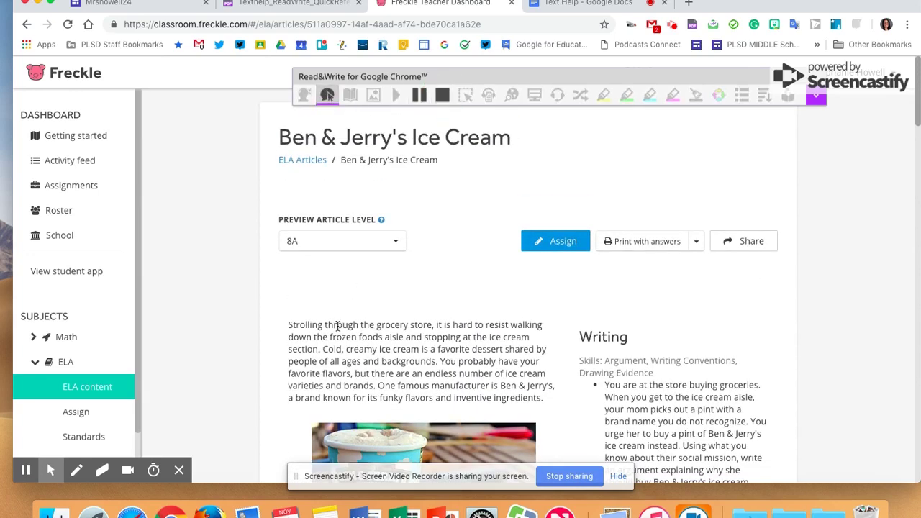
mouse_move(338, 326)
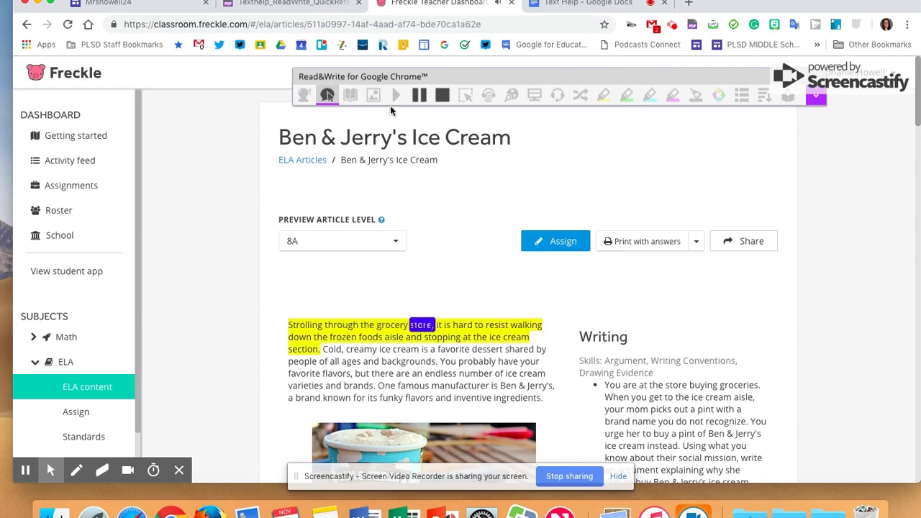
click(440, 96)
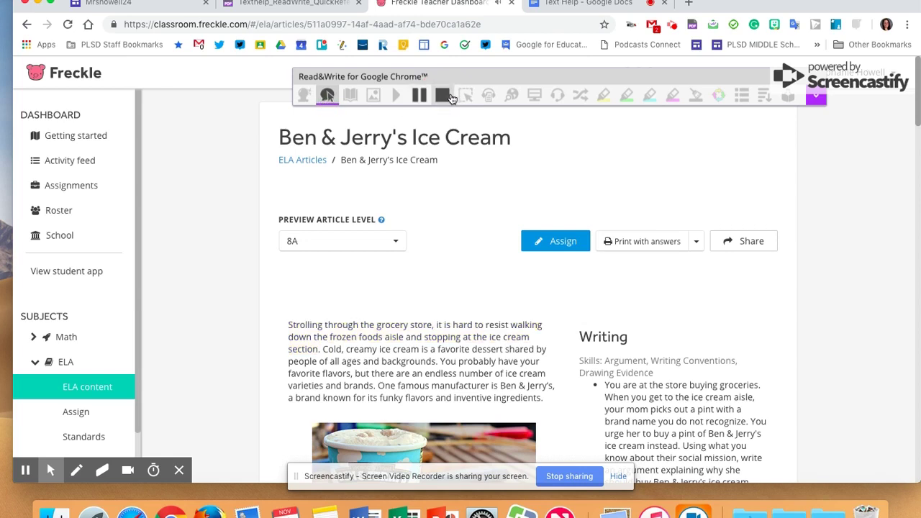
click(326, 95)
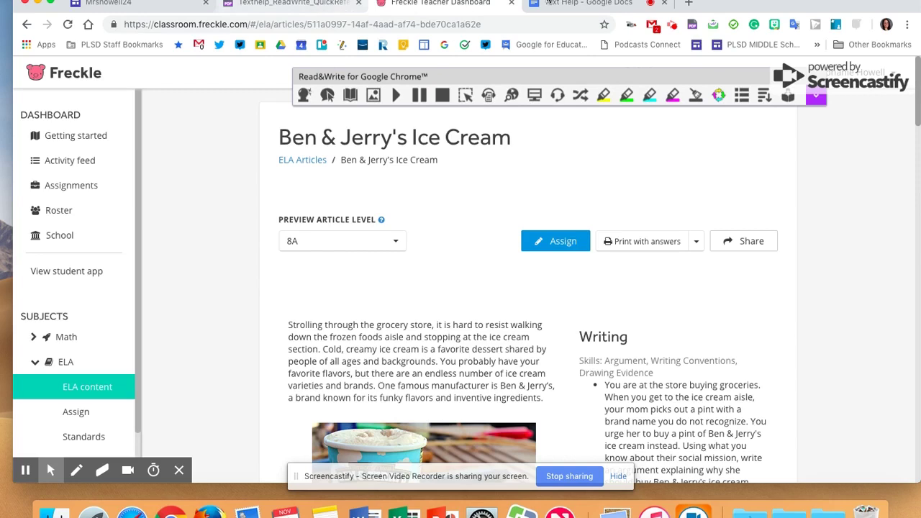
- Frame the article's first paragraph with the Screenshot Reader, then close the frame
click(464, 95)
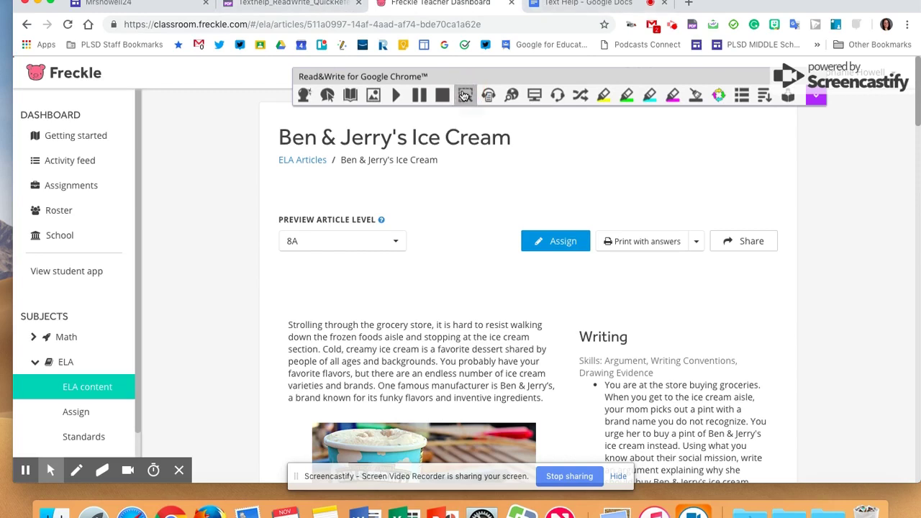
drag(280, 302, 563, 408)
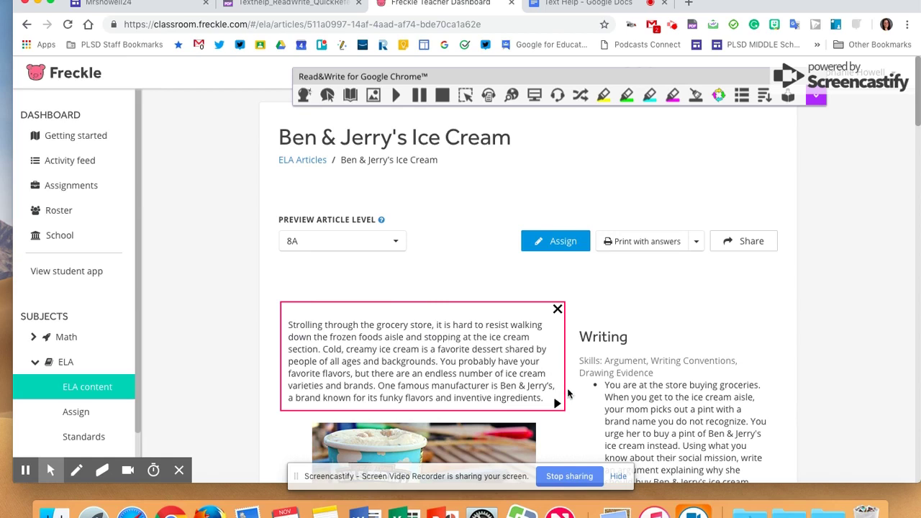
click(558, 310)
- In the Text Help document, frame the text line with the Screenshot Reader and close the frame
click(590, 6)
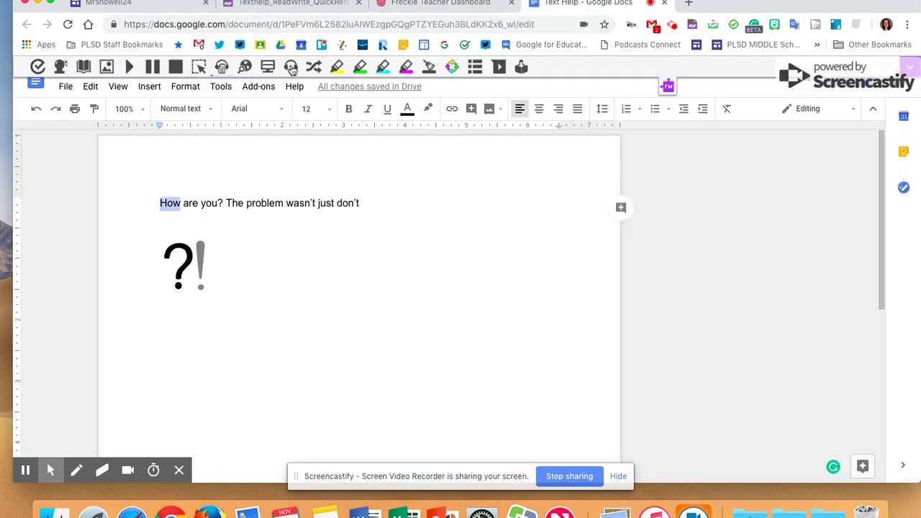
click(193, 73)
drag(151, 187, 422, 221)
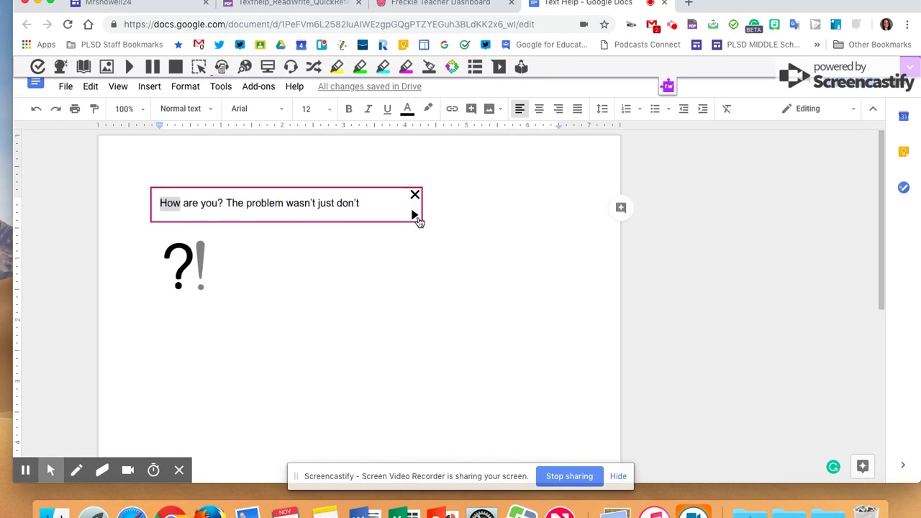
click(415, 195)
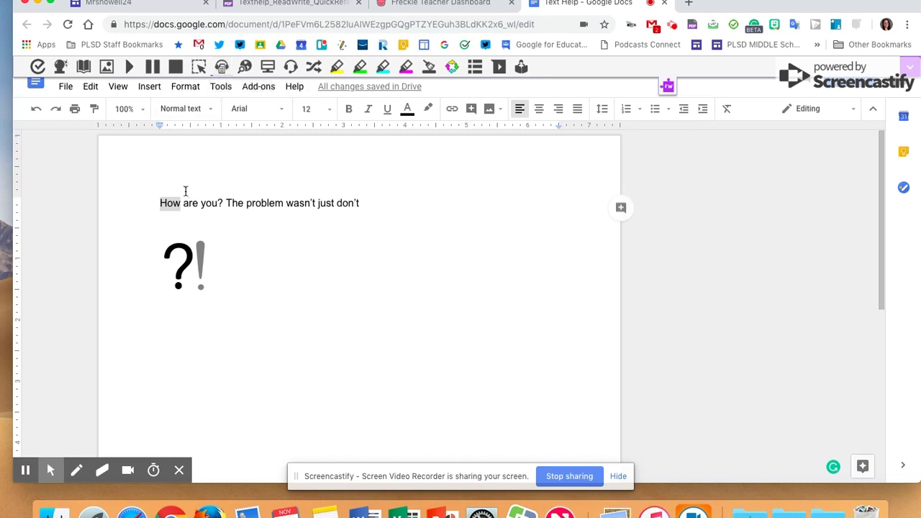
- Try to make an audio file from the document's text line, and select the Freckle article's first paragraph for the same tool
triple_click(187, 203)
click(221, 69)
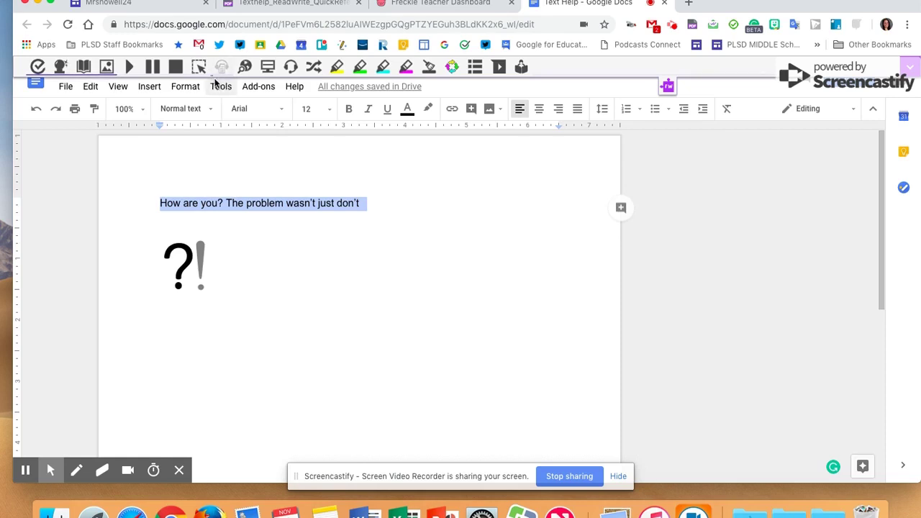
click(252, 203)
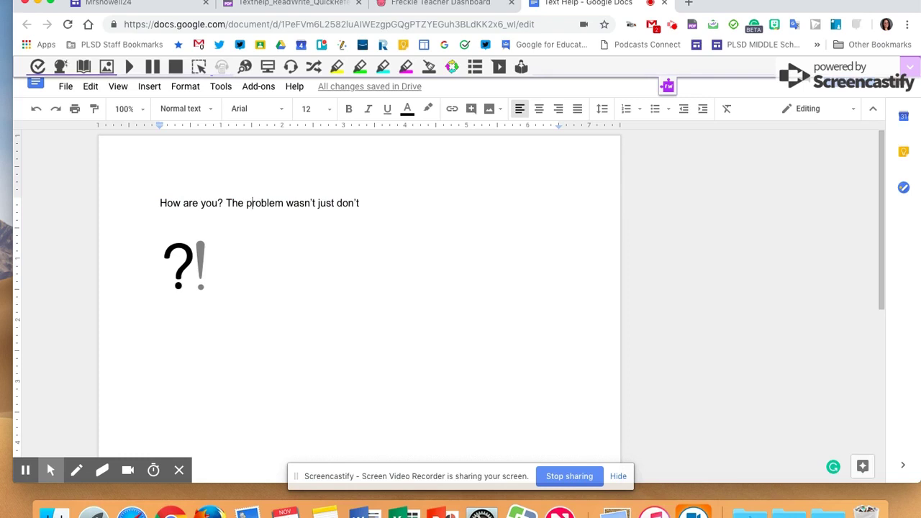
click(435, 3)
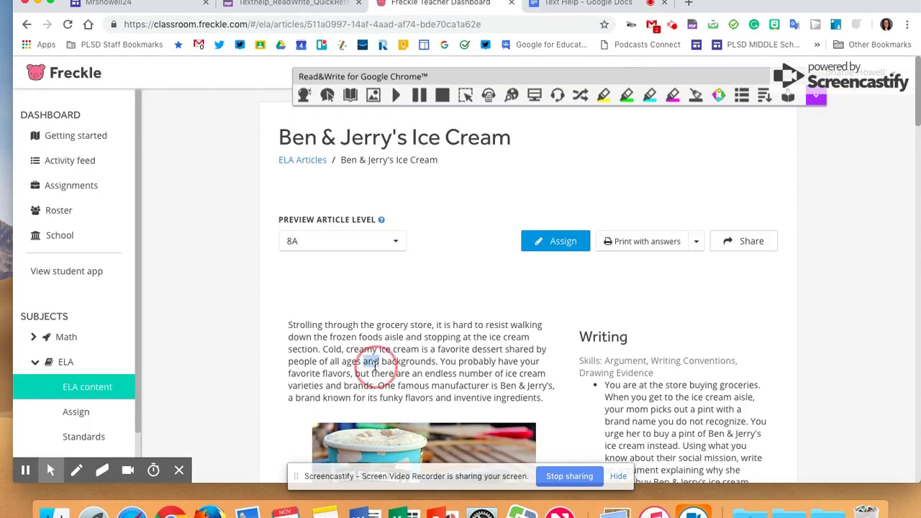
triple_click(370, 360)
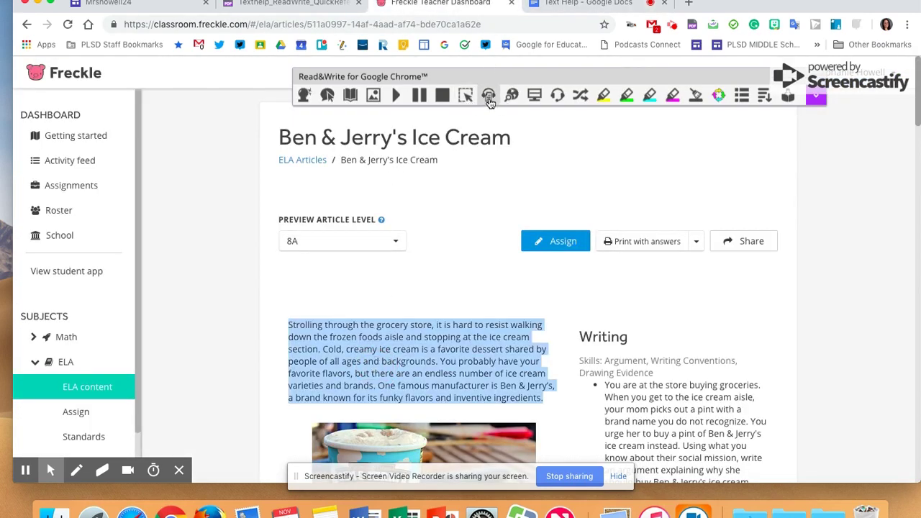
- Run a web search on the word "problem" from the Text Help document, and close the results
click(572, 4)
click(260, 203)
double_click(260, 204)
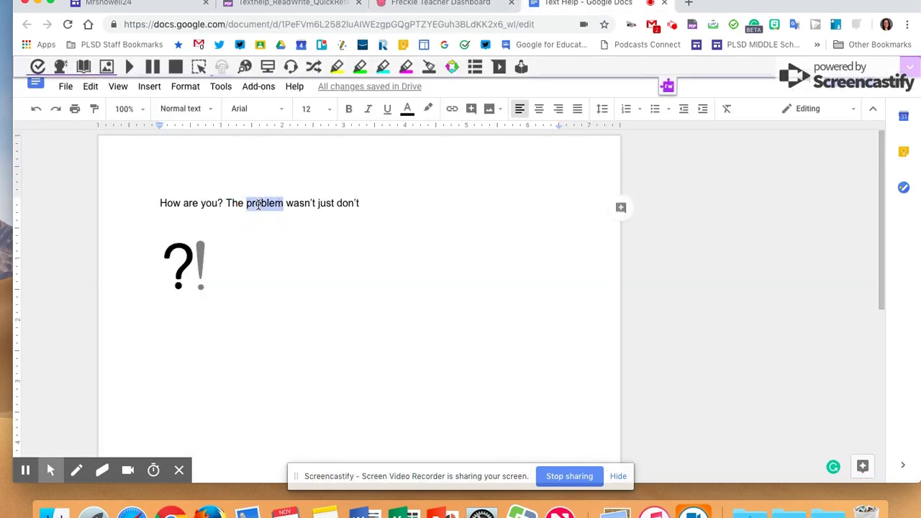
click(245, 67)
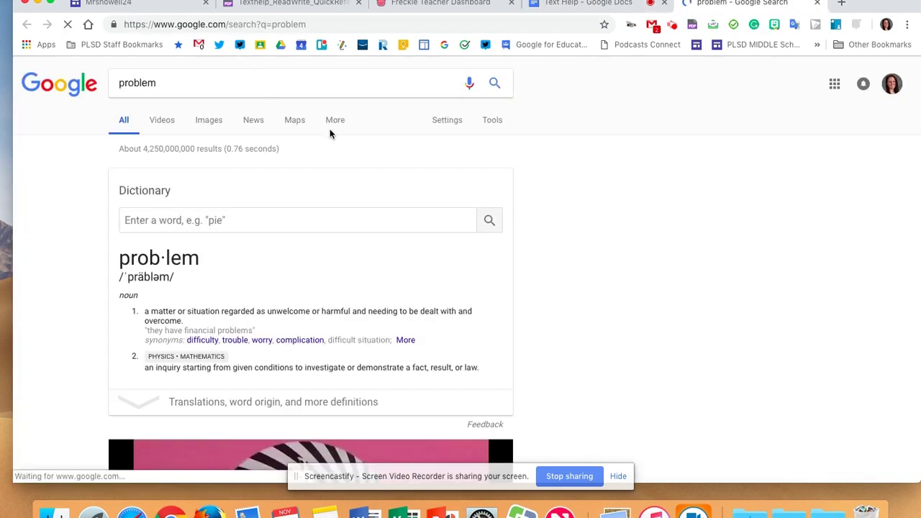
click(816, 2)
- Run a web search on the word "foods" from the Freckle article, and close the results
click(482, 4)
double_click(372, 336)
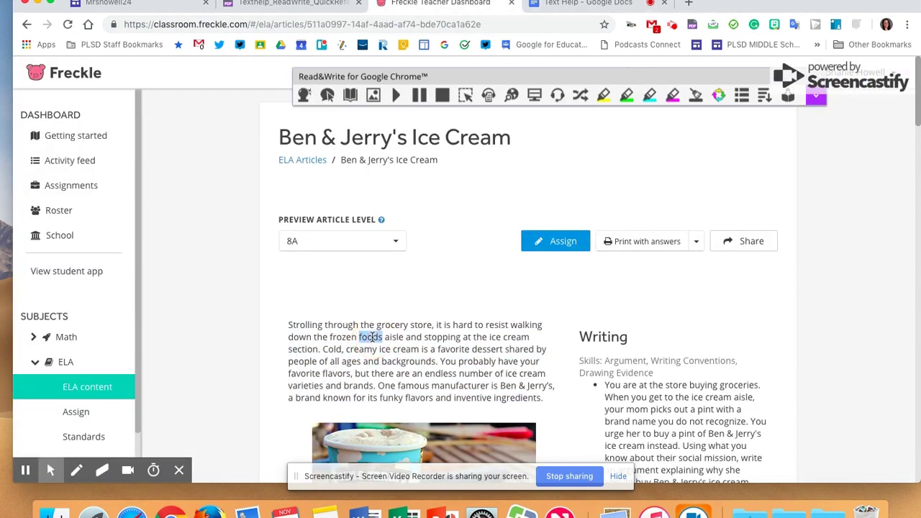
click(509, 95)
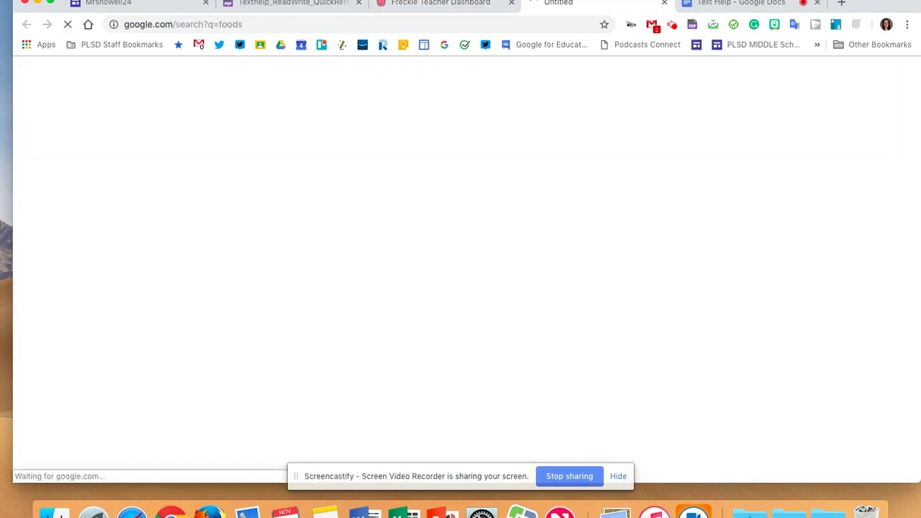
click(663, 4)
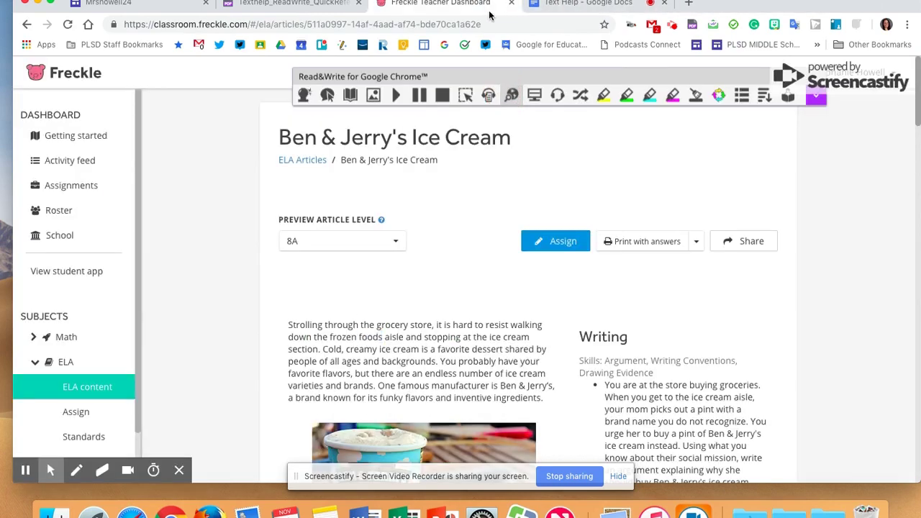
- Open the Read&Write options from the Freckle article and view the available speech voices and translation languages
click(816, 97)
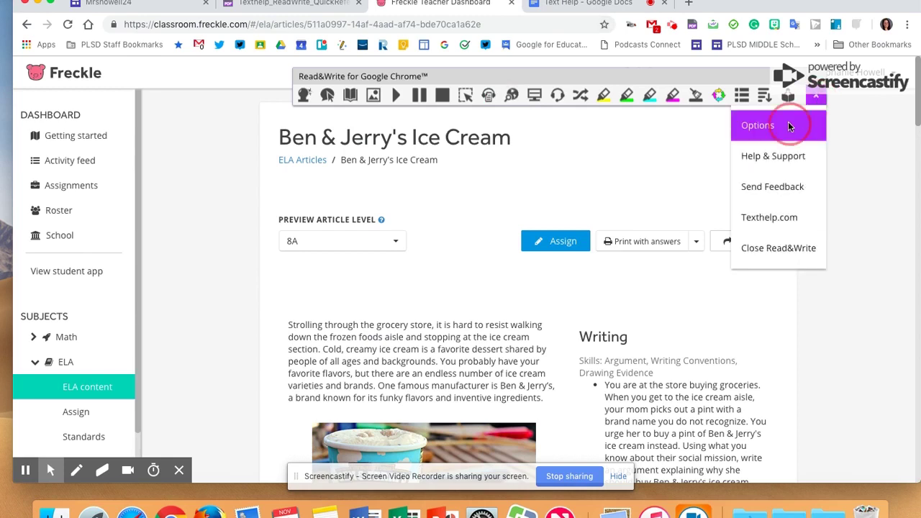
click(788, 125)
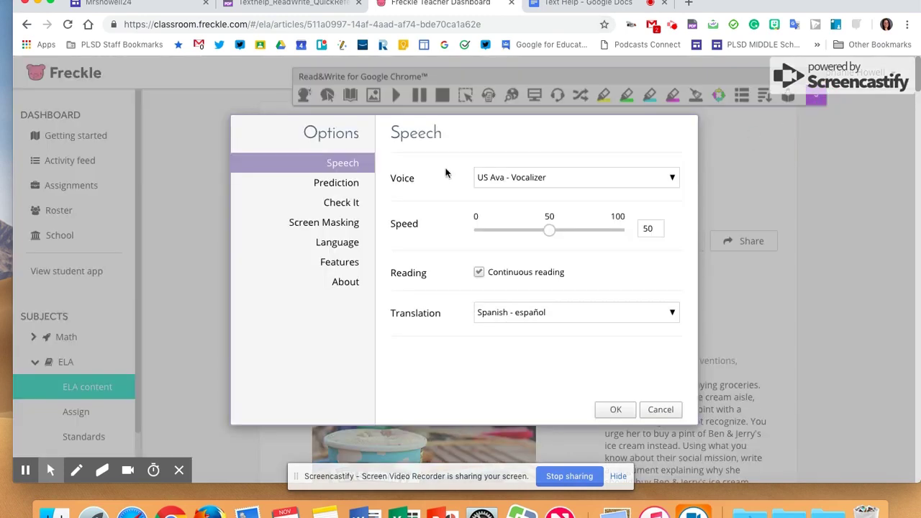
click(558, 176)
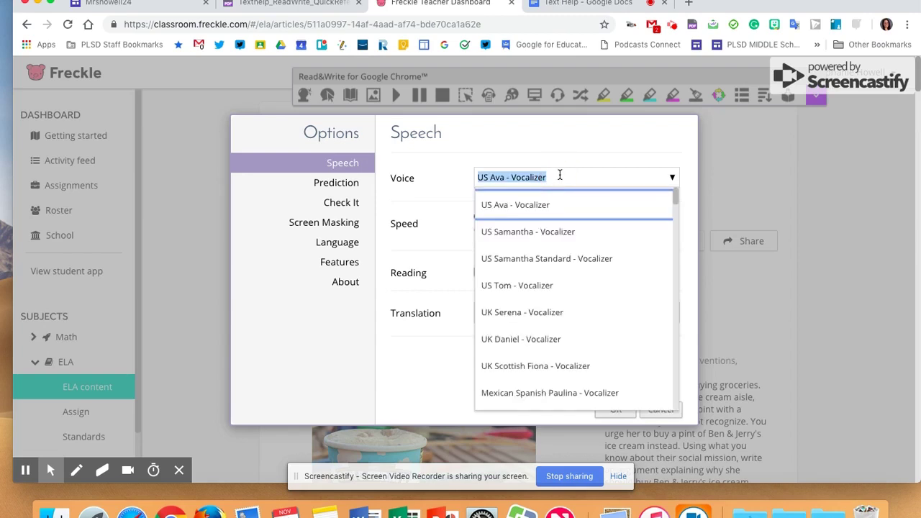
click(559, 176)
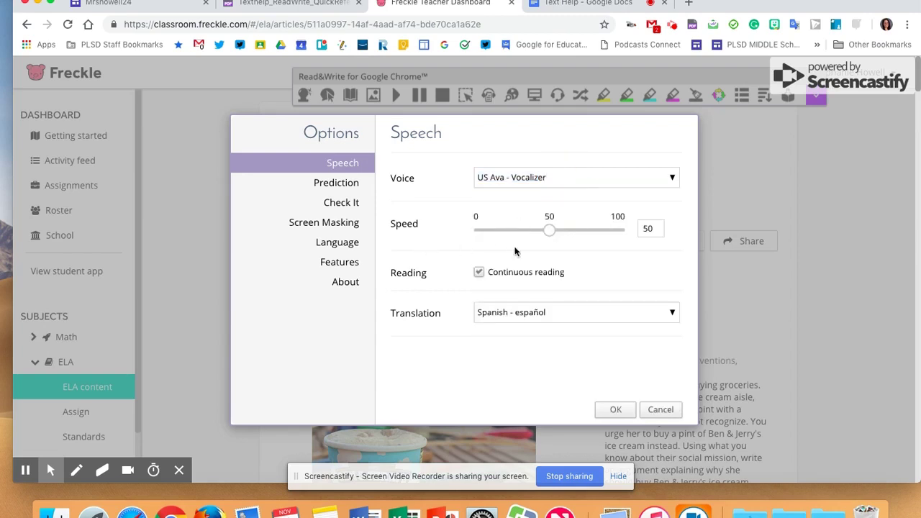
click(510, 315)
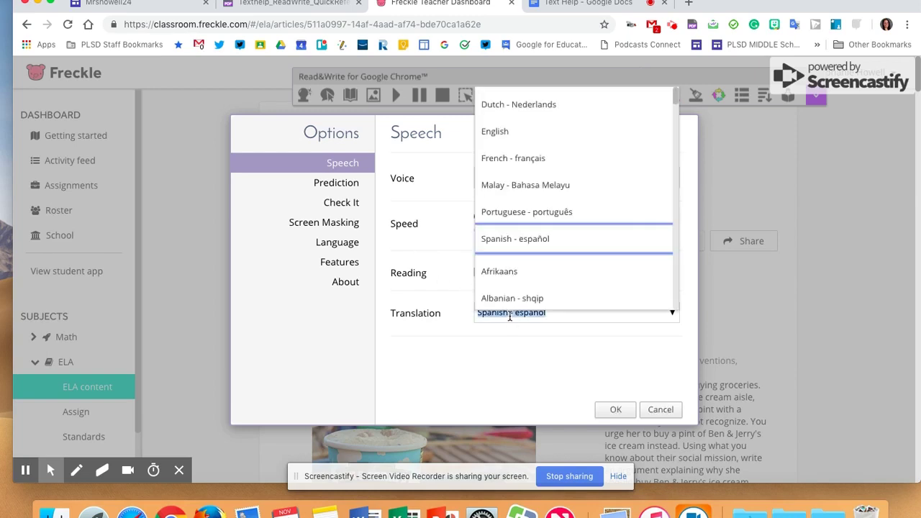
click(509, 316)
- Look through the Prediction, Check It, Screen Masking and Language settings in the Read&Write options
click(345, 190)
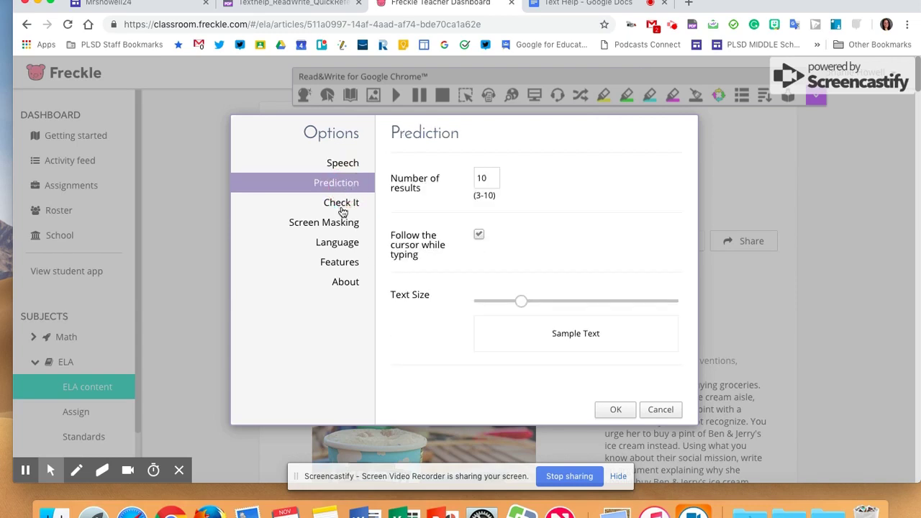
click(342, 206)
click(341, 226)
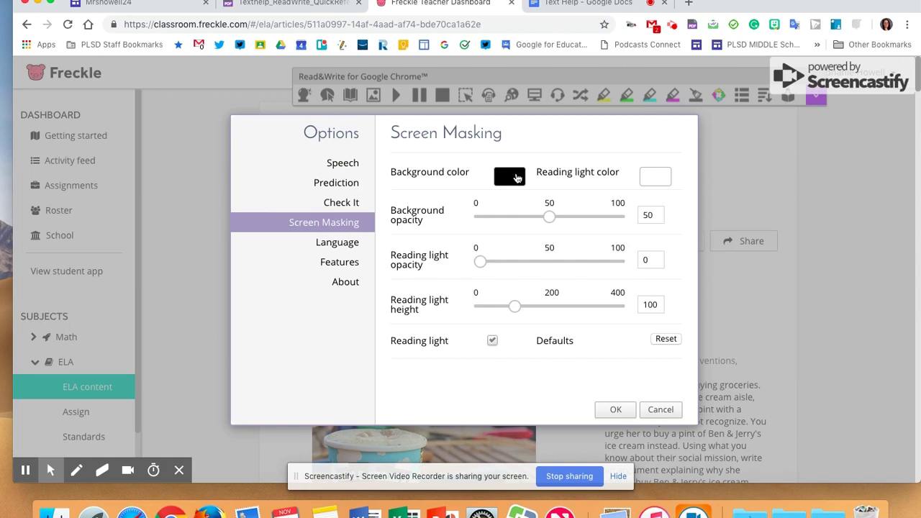
click(333, 246)
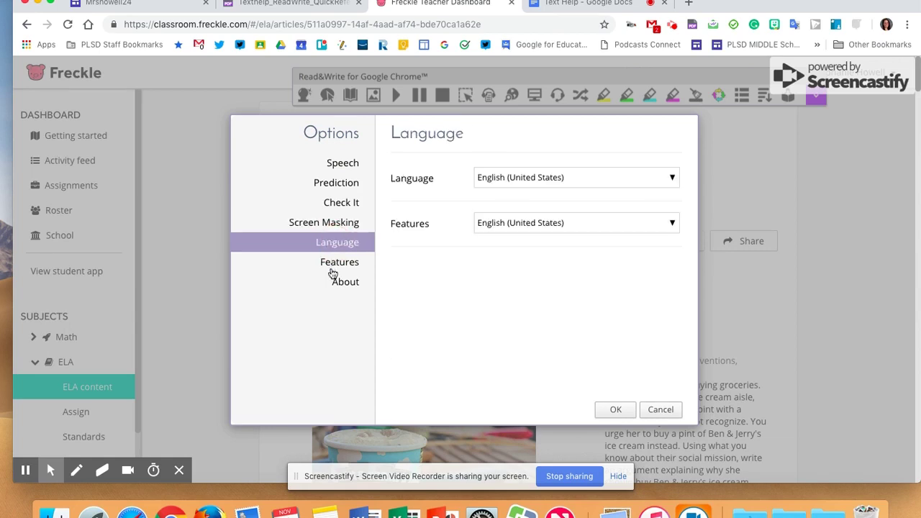
- Switch the Web Search feature off and back on, view the About information, and accept the options
click(332, 268)
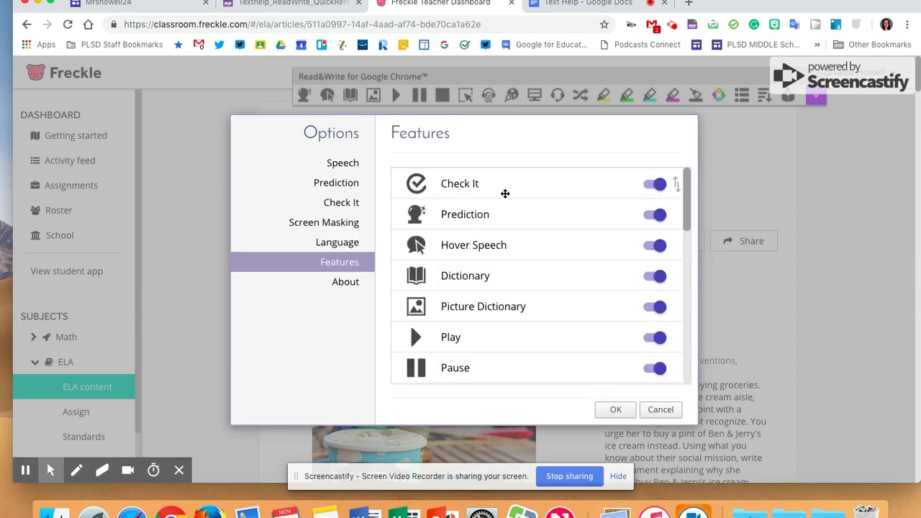
drag(688, 216, 670, 290)
click(662, 293)
click(659, 295)
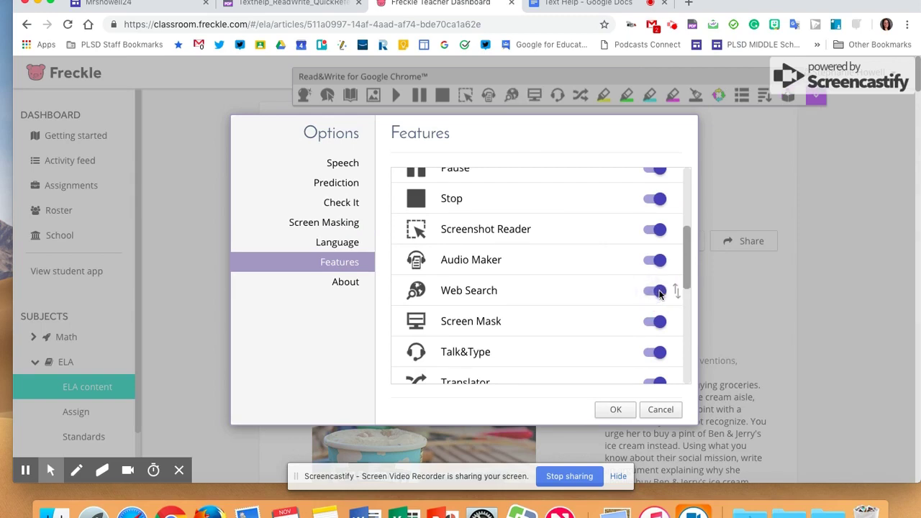
click(343, 288)
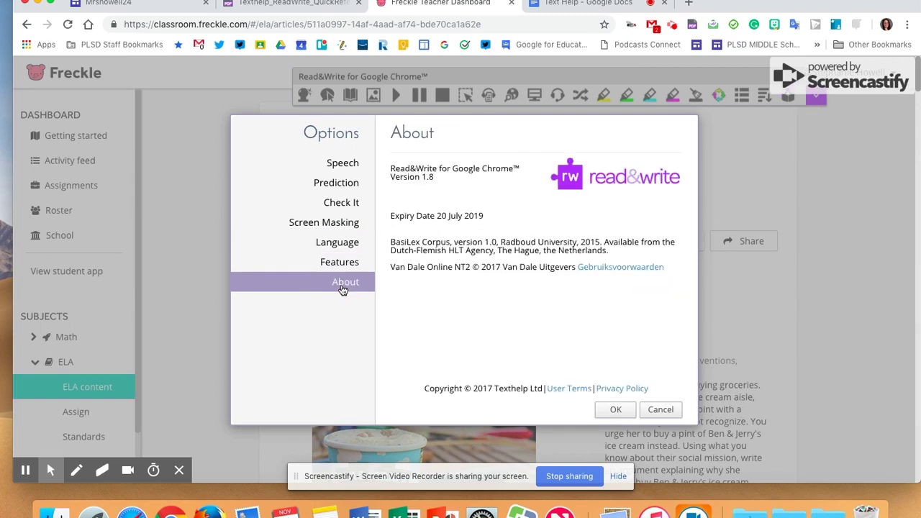
click(336, 267)
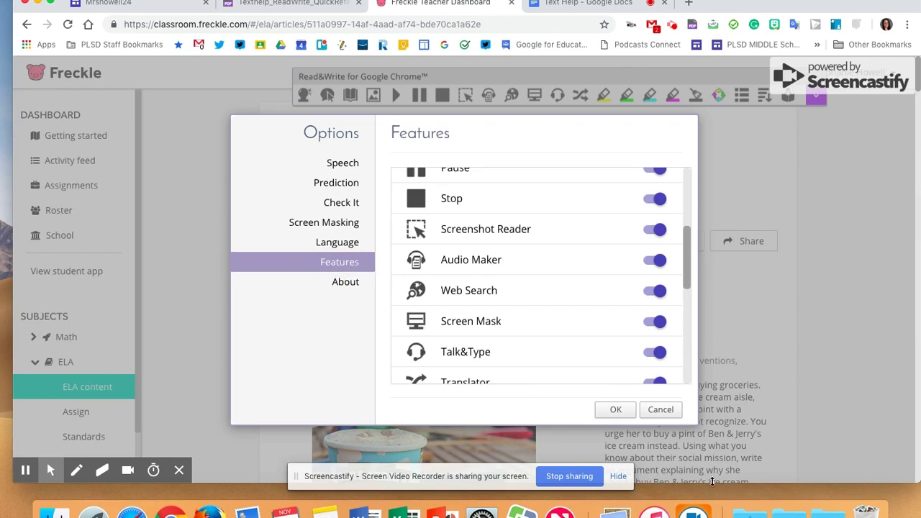
click(619, 410)
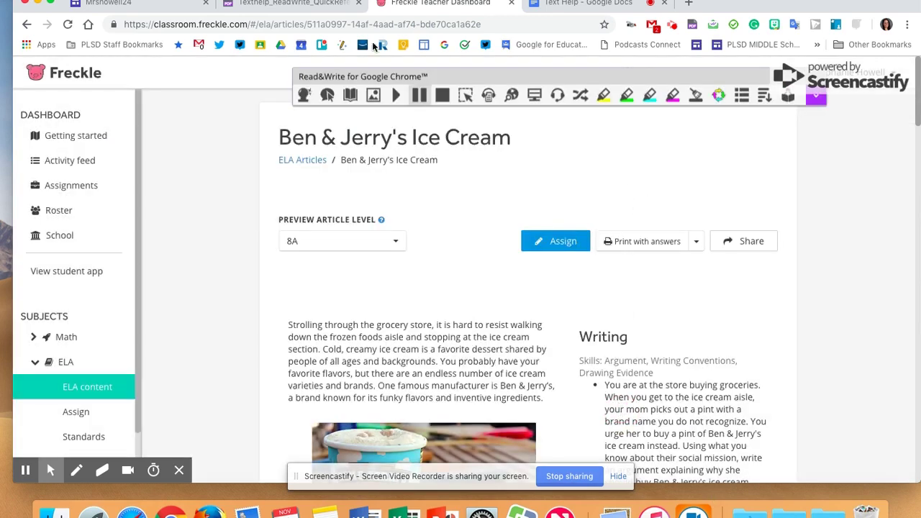
- Try the screen mask on the Freckle article and in the Text Help document, and turn it off
click(534, 95)
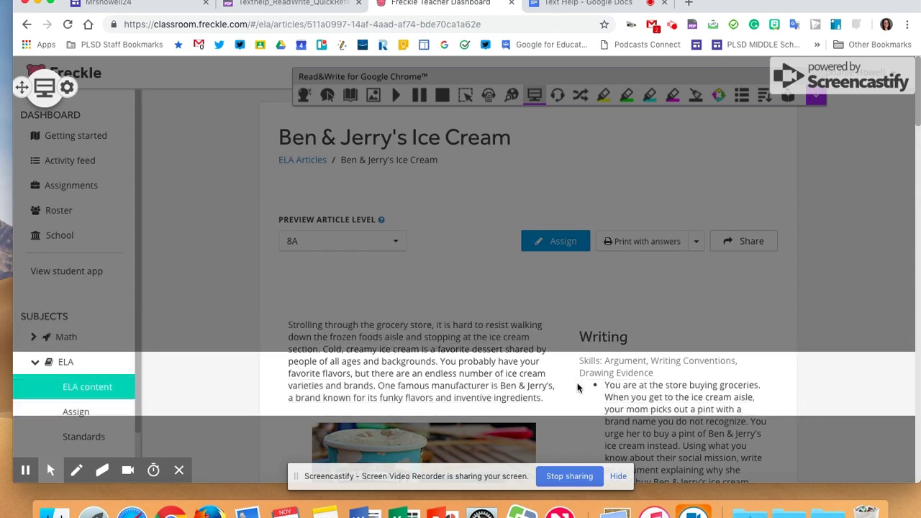
scroll(577, 388, down, 5)
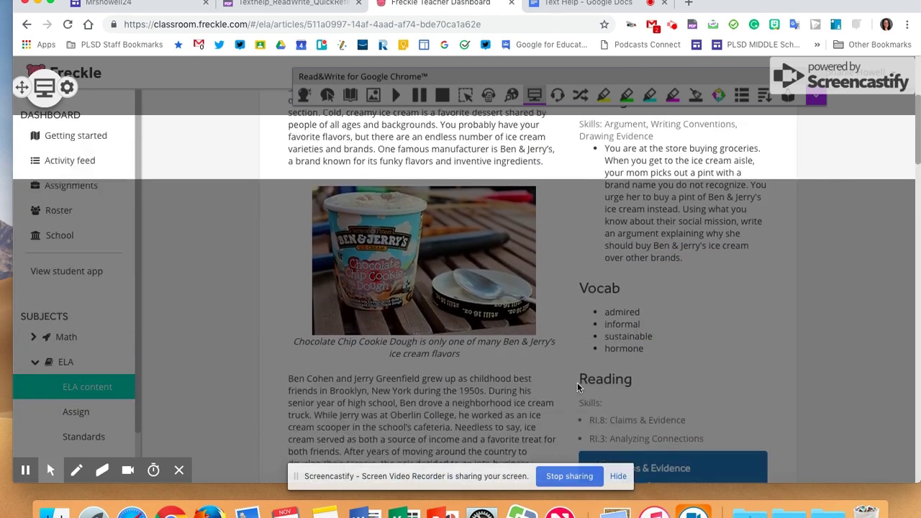
click(583, 4)
click(267, 67)
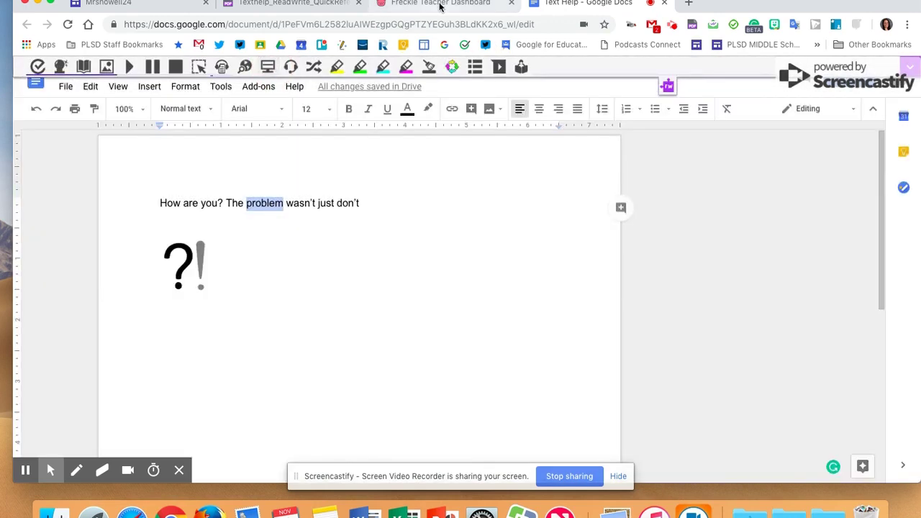
click(437, 9)
click(536, 95)
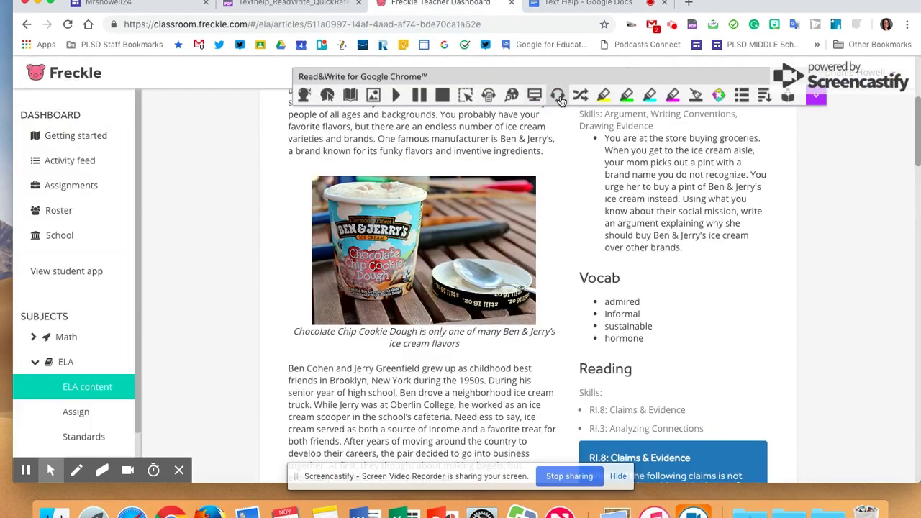
- In the Text Help document, dictate a sentence over the word "problem" with Talk&Type
click(576, 7)
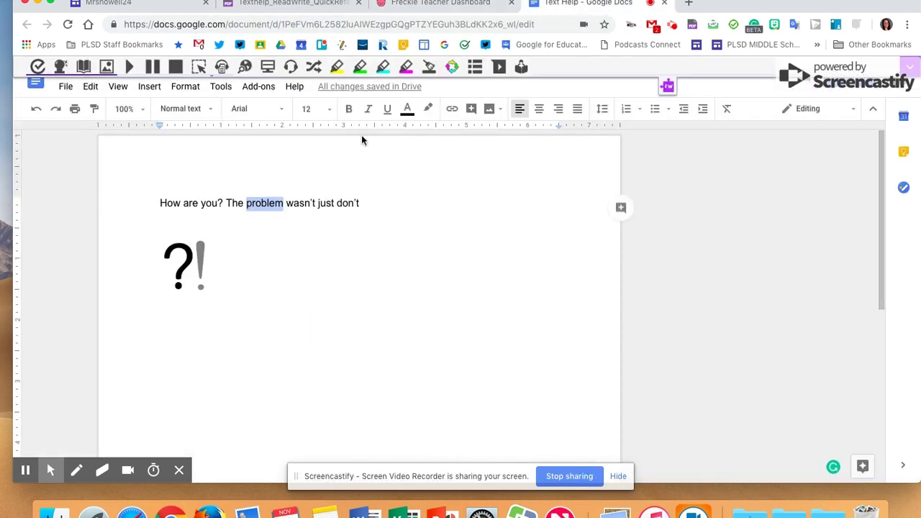
click(291, 69)
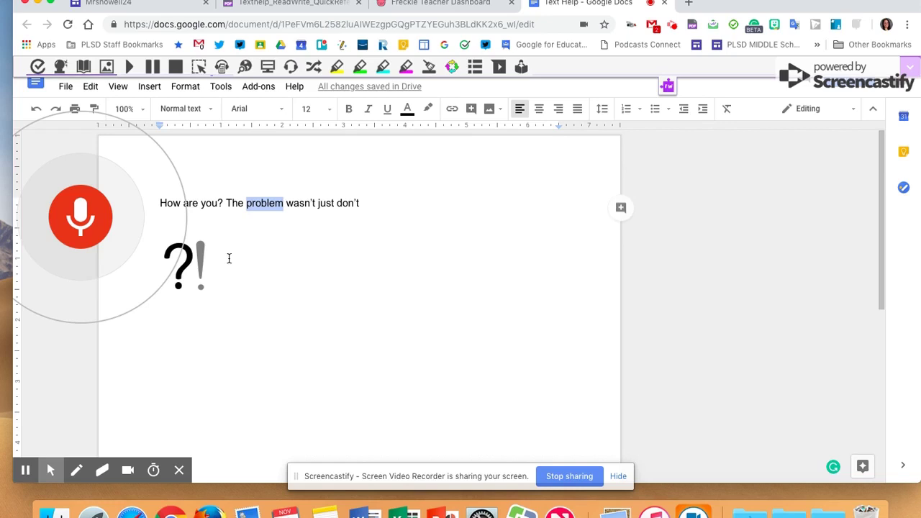
drag(325, 202, 351, 203)
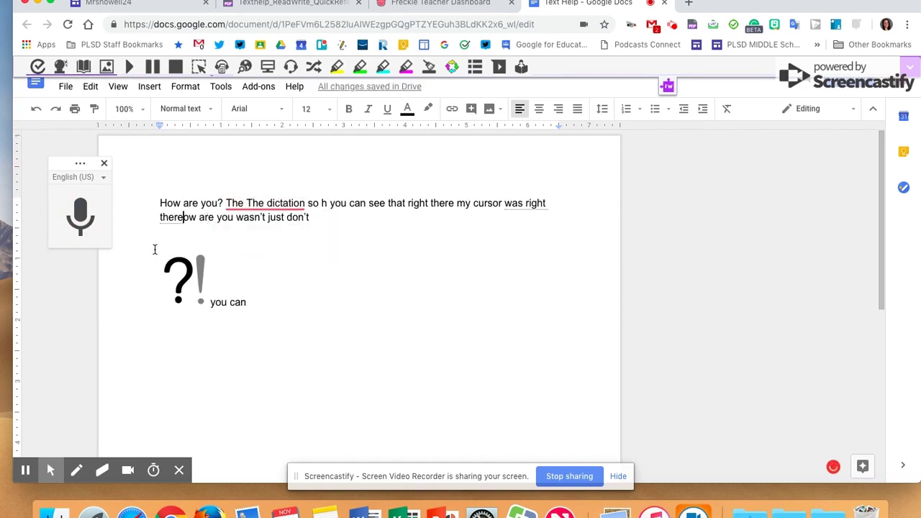
- Dictate "Hi how are you" on a new line below the question mark image, and close the dictation box
click(342, 219)
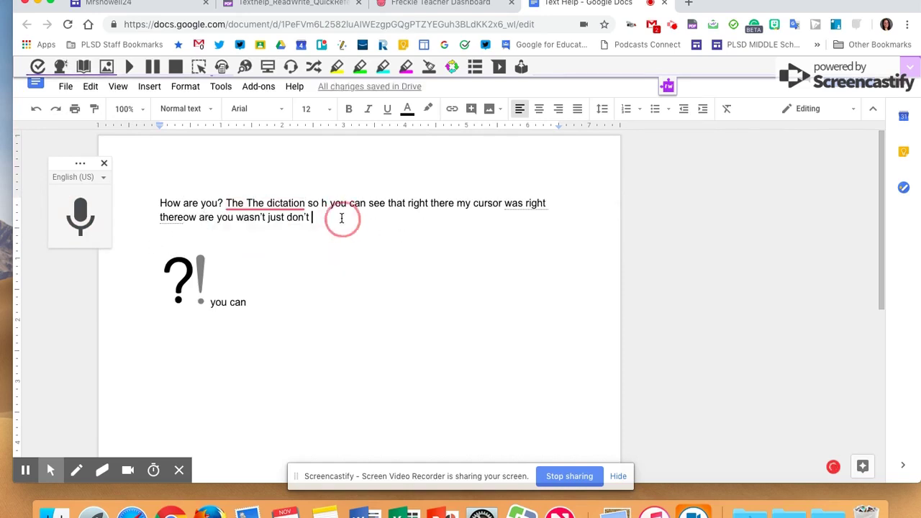
click(337, 292)
key(Return)
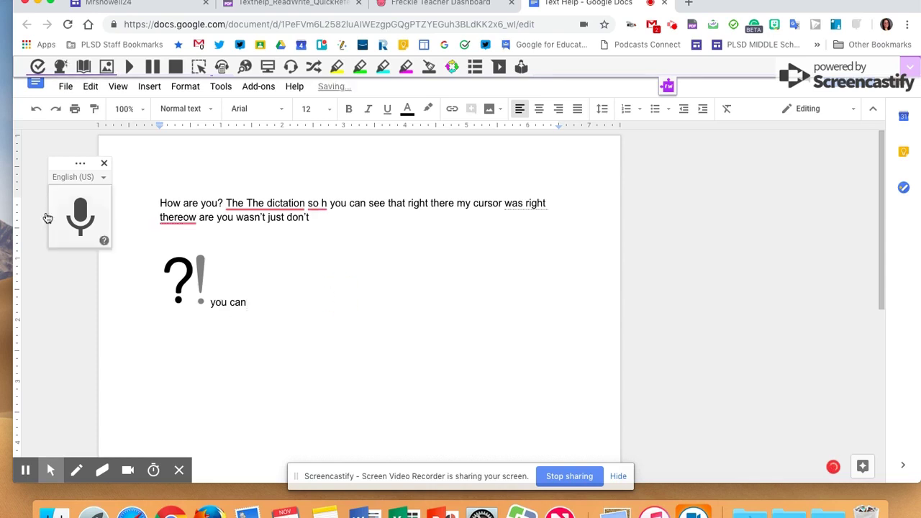
click(72, 226)
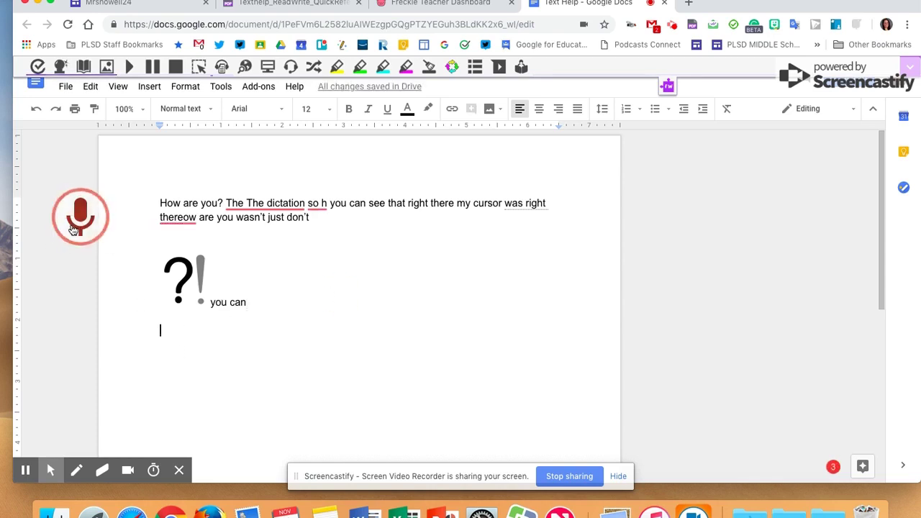
click(85, 219)
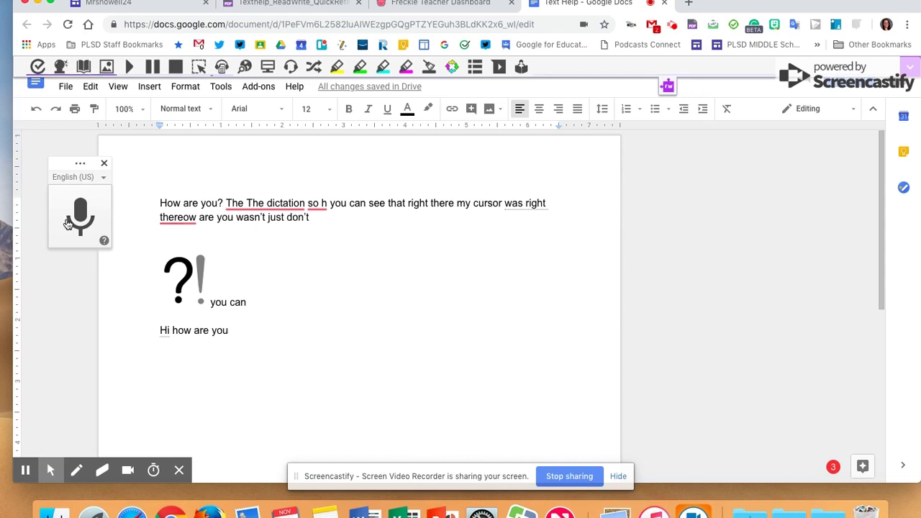
click(103, 162)
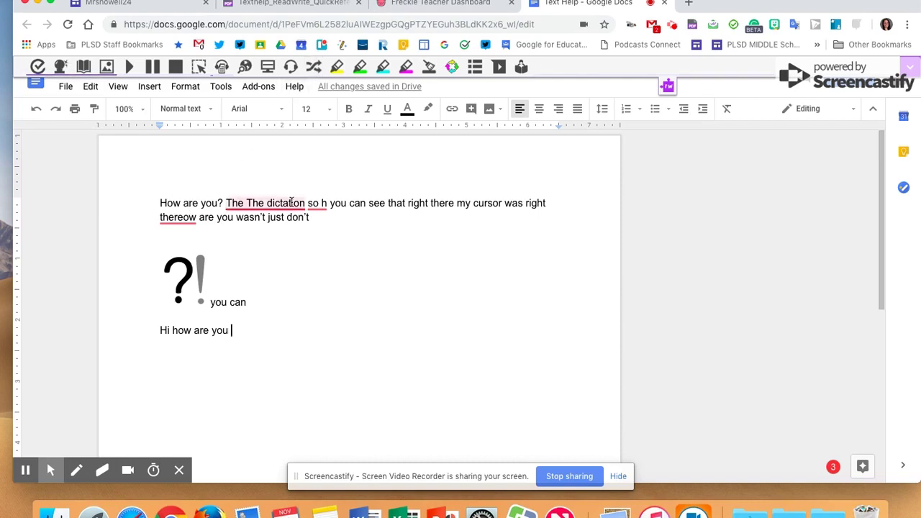
- Translate the words "see" and "right" in the document, playing the translation "sede" aloud, and close the Translator
click(313, 69)
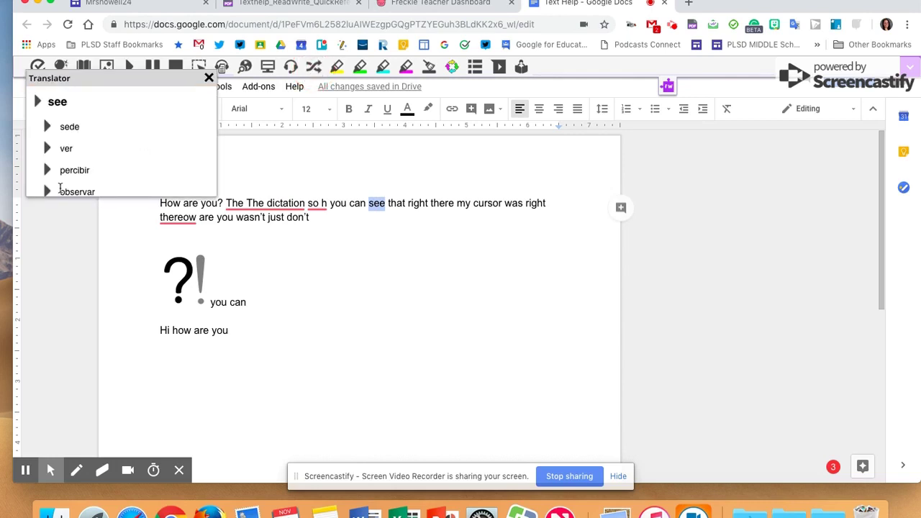
click(48, 127)
click(424, 203)
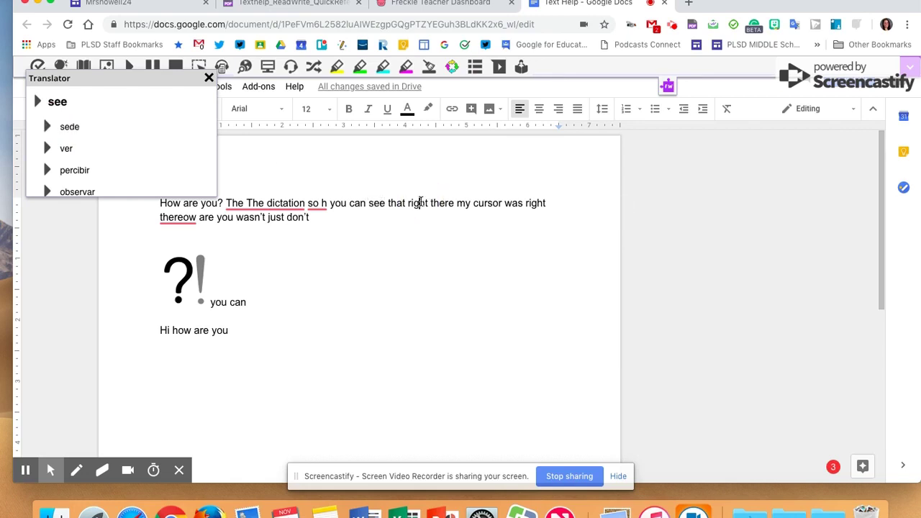
click(425, 202)
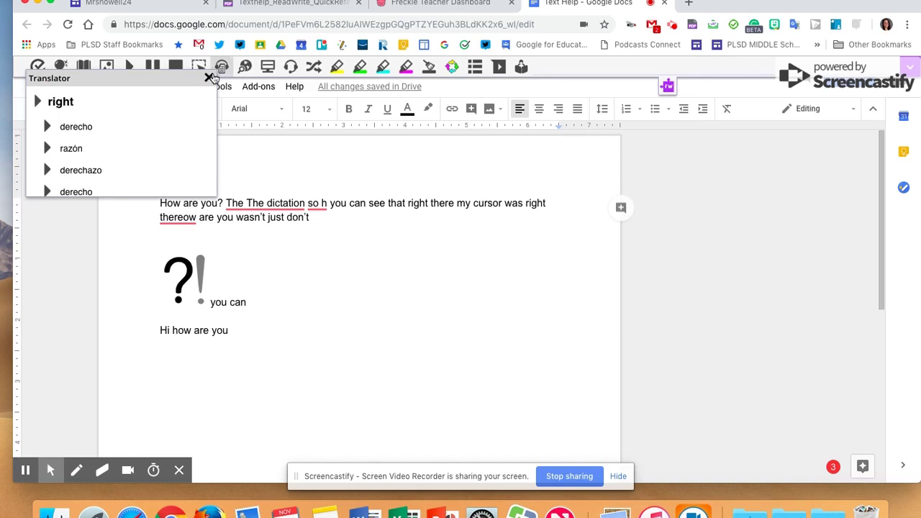
click(209, 77)
- Translate the words "famous" and "number" from the Freckle article's first paragraph, and close the Translator
click(382, 7)
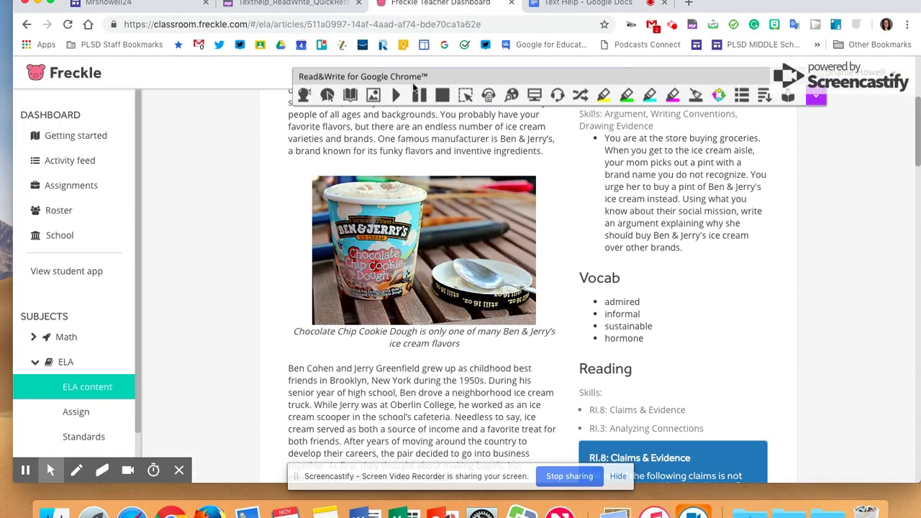
double_click(410, 139)
click(580, 96)
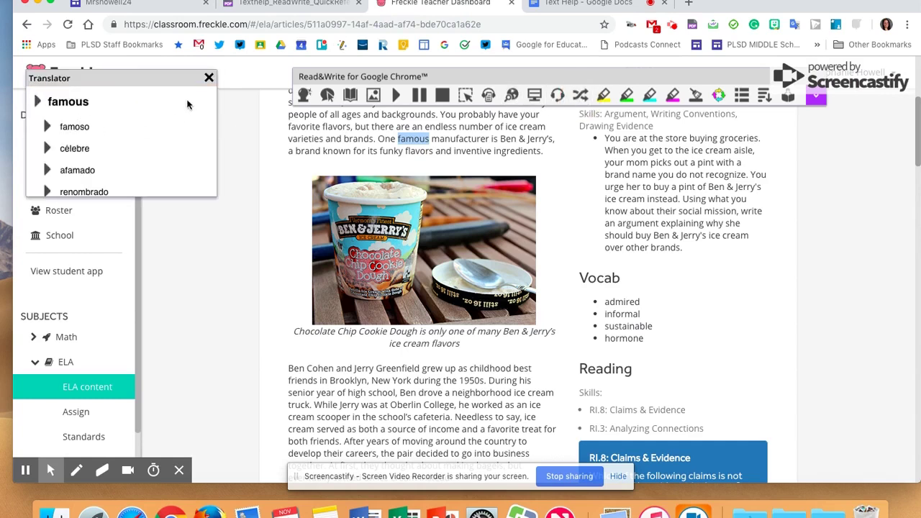
double_click(479, 126)
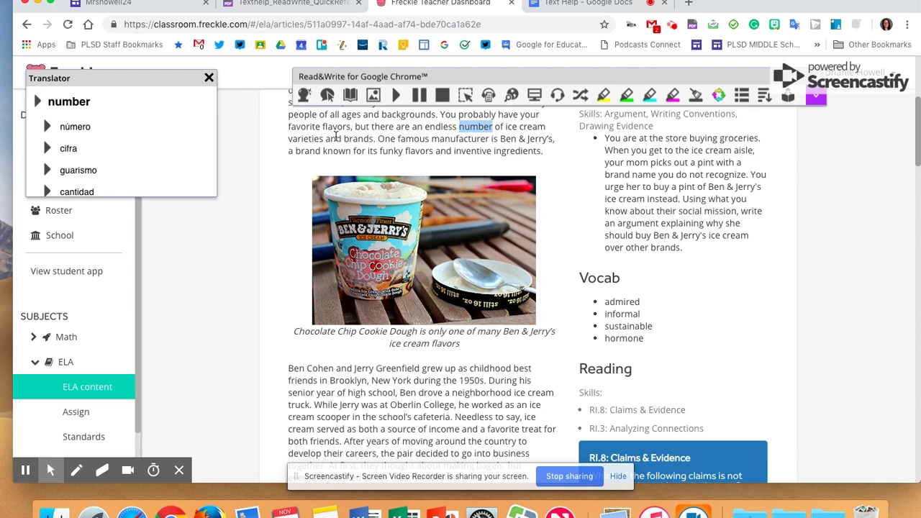
click(209, 78)
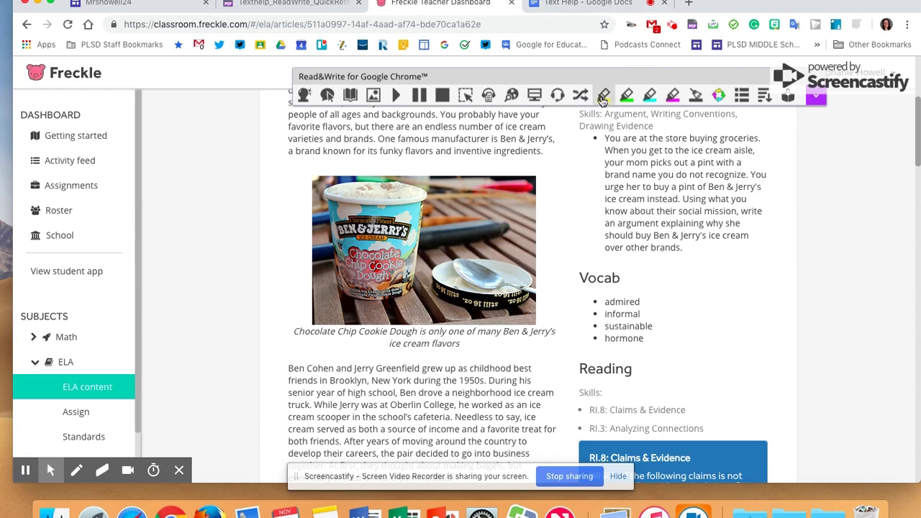
- Highlight the word "number" in yellow and the word "brands" in green in the article's first paragraph
double_click(473, 127)
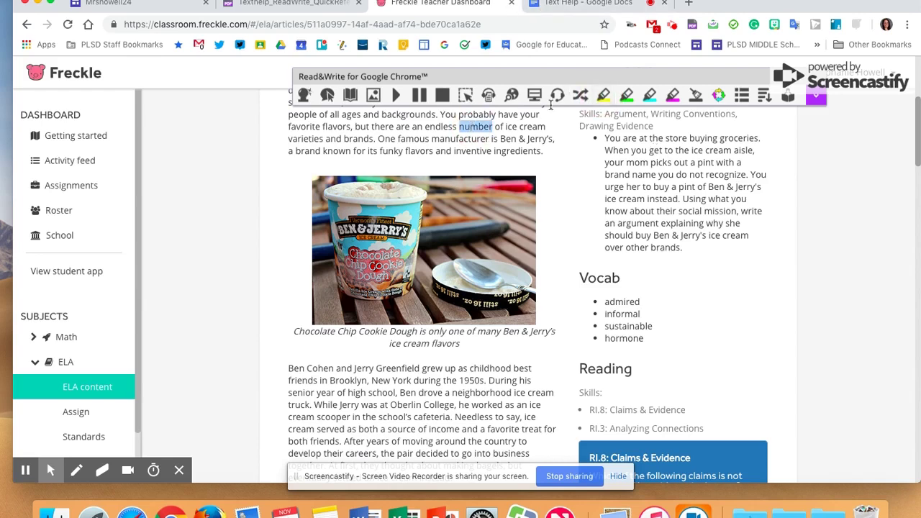
click(603, 95)
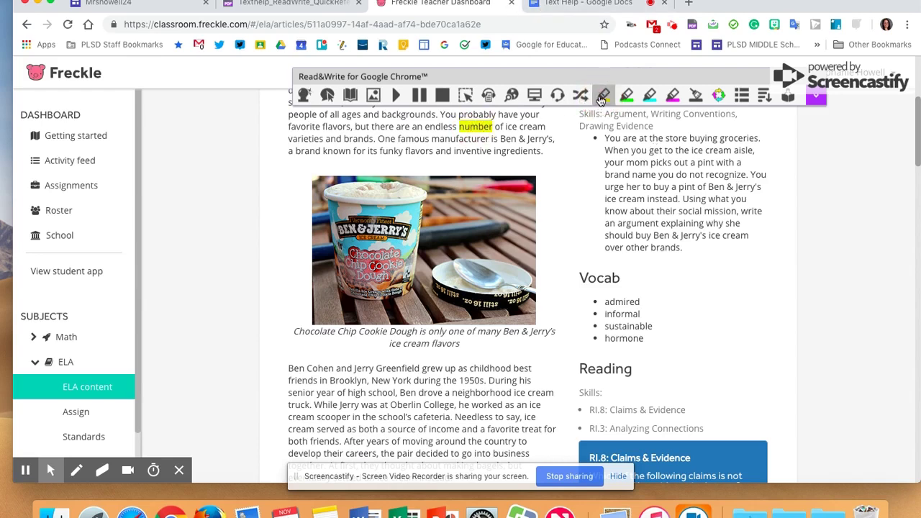
click(353, 139)
click(626, 95)
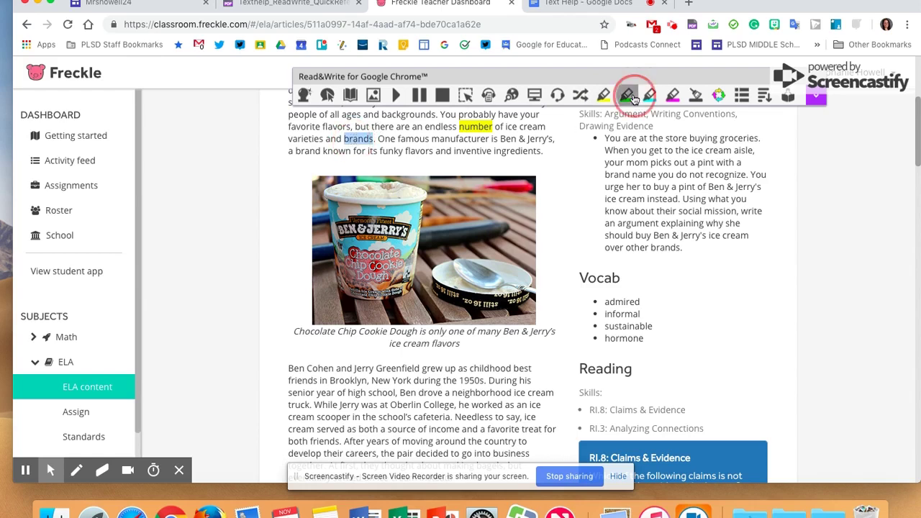
- Highlight "your favorite" in blue, "ingredients" in magenta and "flavors" in green in the article's first paragraph
drag(521, 114, 308, 124)
click(650, 95)
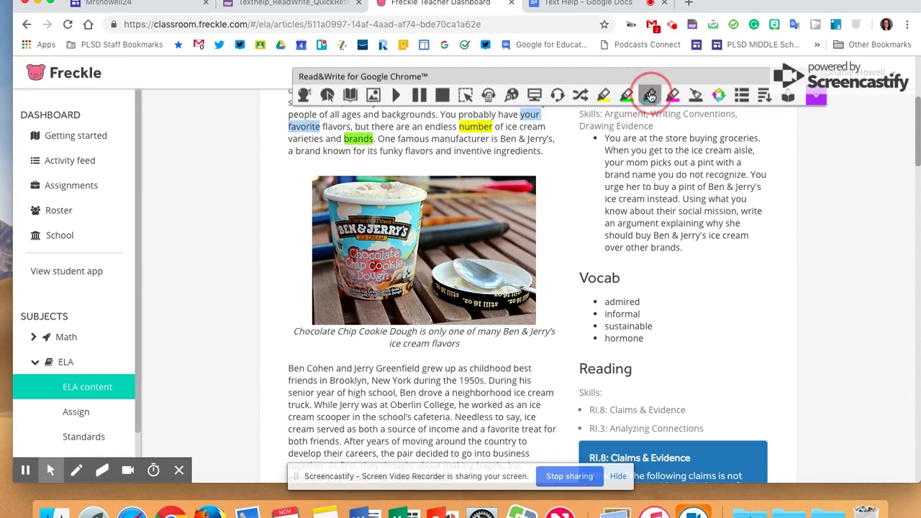
double_click(518, 150)
click(672, 95)
double_click(419, 150)
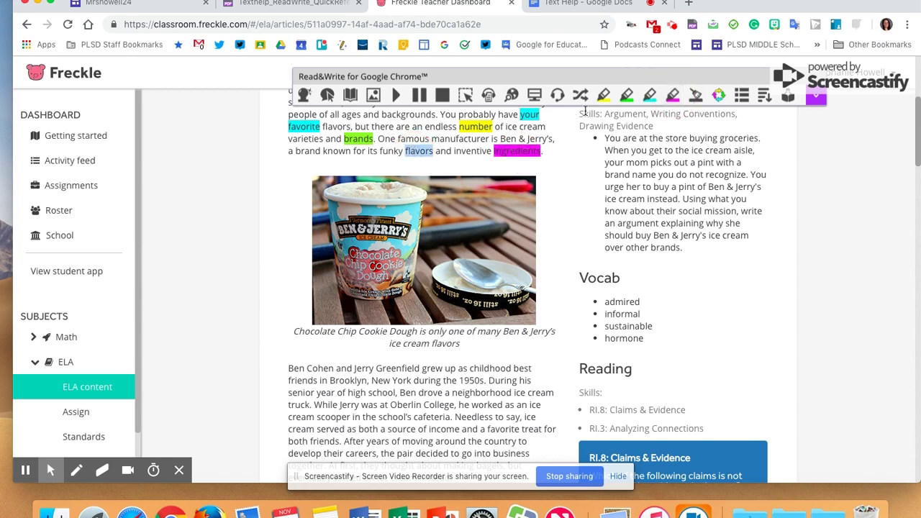
click(626, 95)
- Highlight "grocery" in blue and "frozen" in magenta at the start of the article's first paragraph
scroll(460, 173, up, 3)
double_click(388, 201)
click(649, 95)
double_click(347, 213)
click(672, 95)
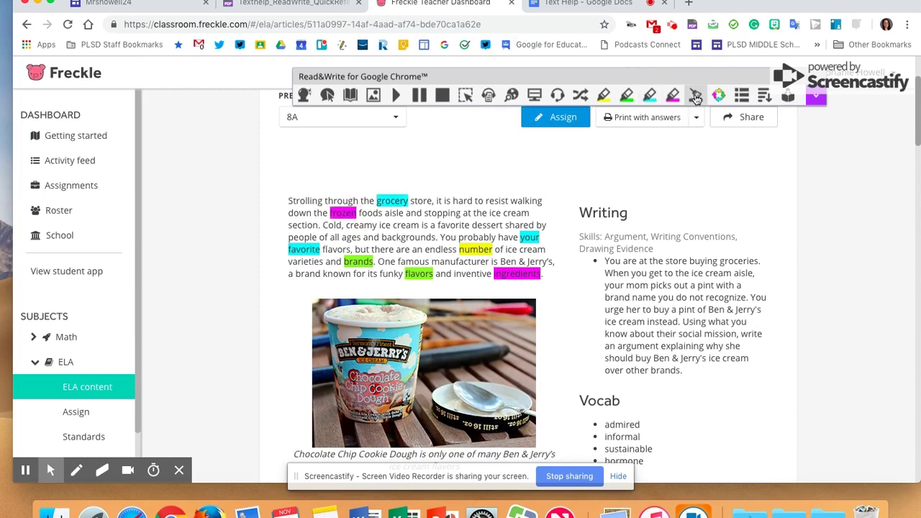
- Recolor the highlight on "grocery" to magenta and clear it from the word
click(696, 97)
double_click(394, 200)
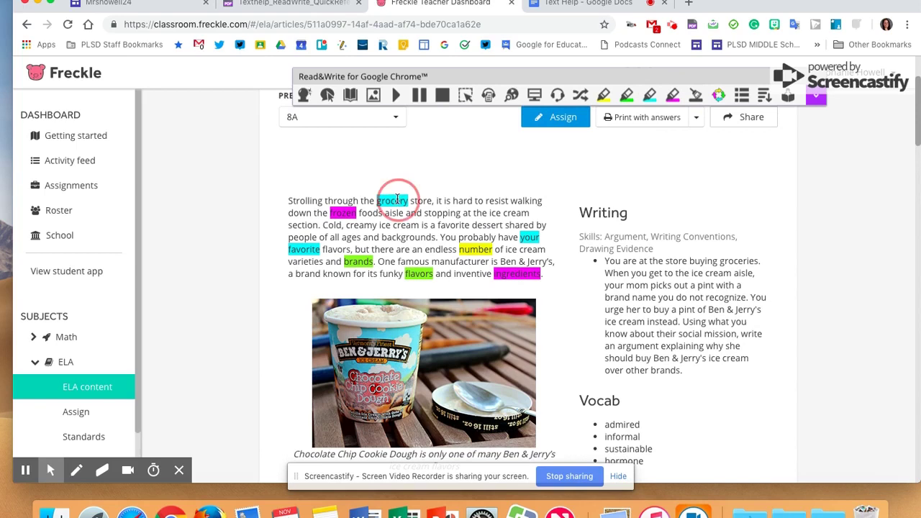
click(672, 95)
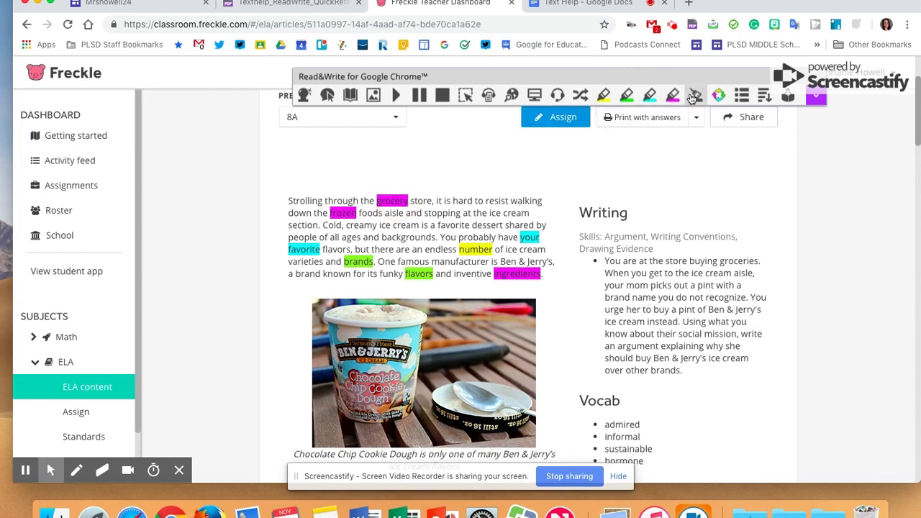
click(694, 96)
double_click(392, 201)
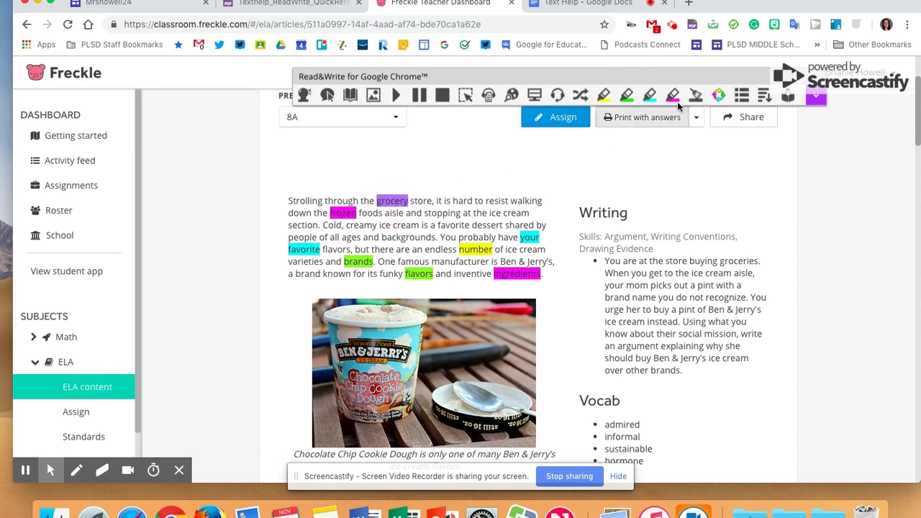
click(696, 98)
- Highlight "grocery" in blue and "stopping" in yellow in the article's first paragraph
double_click(392, 200)
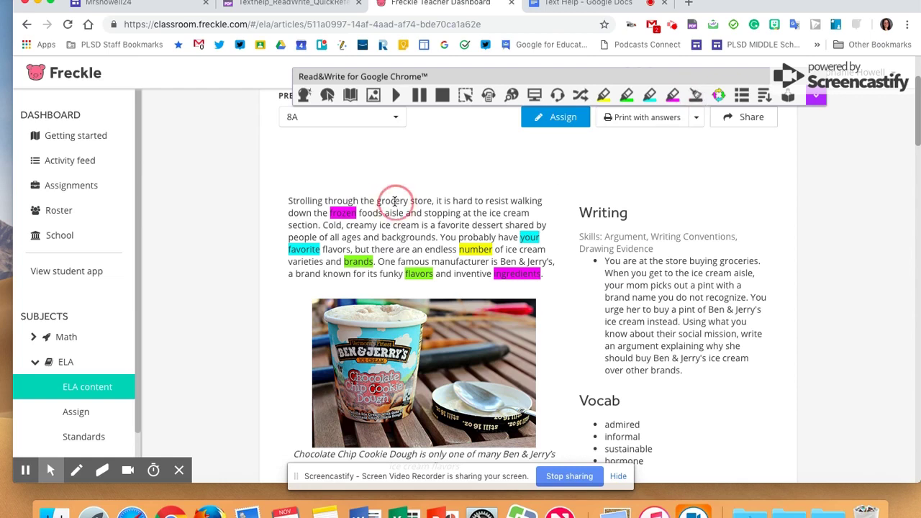
click(650, 95)
double_click(451, 213)
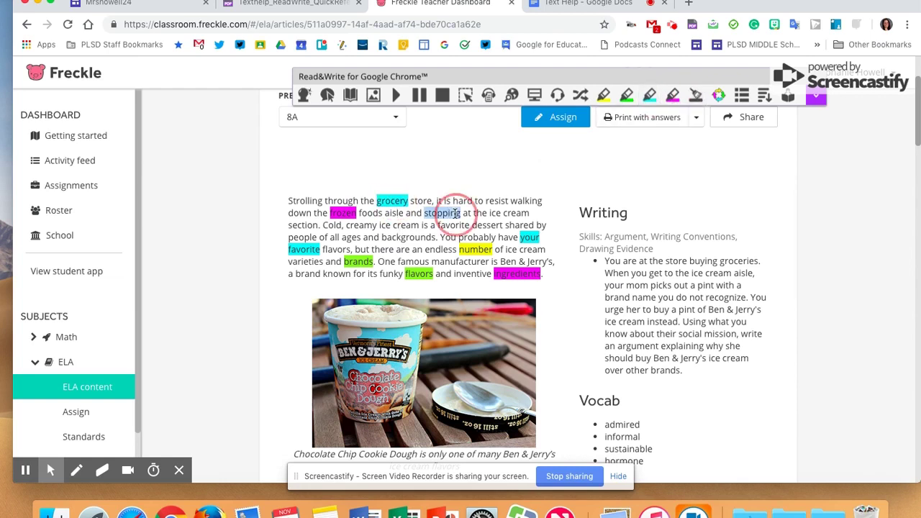
click(602, 95)
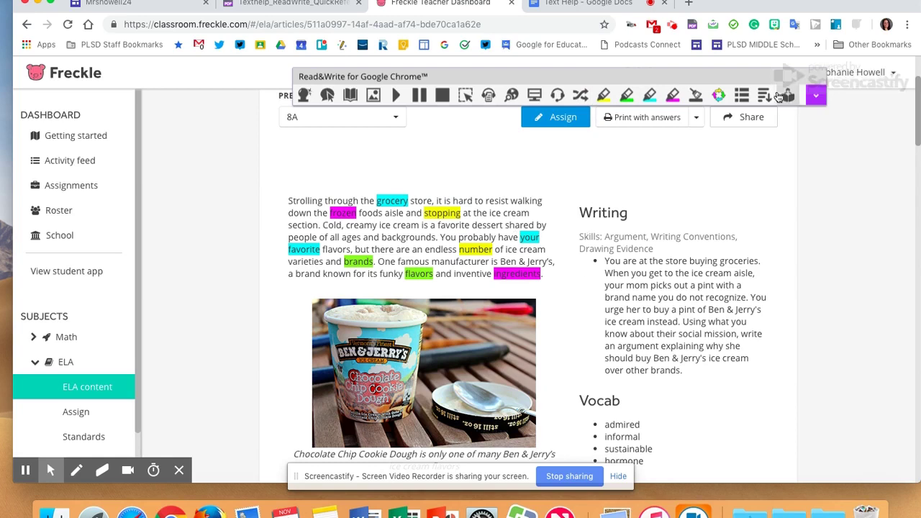
- Collect the yellow, blue, green and magenta highlights, sorted by color, into a new Google Doc
click(720, 96)
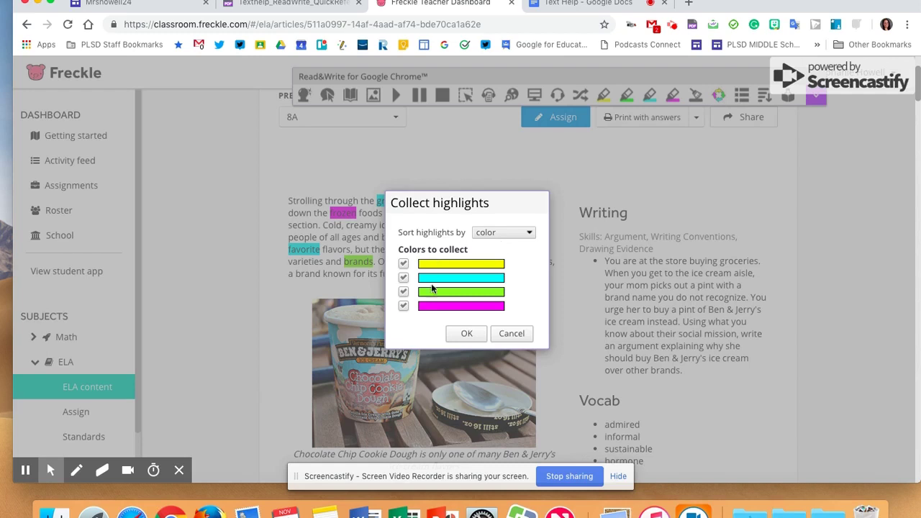
click(487, 237)
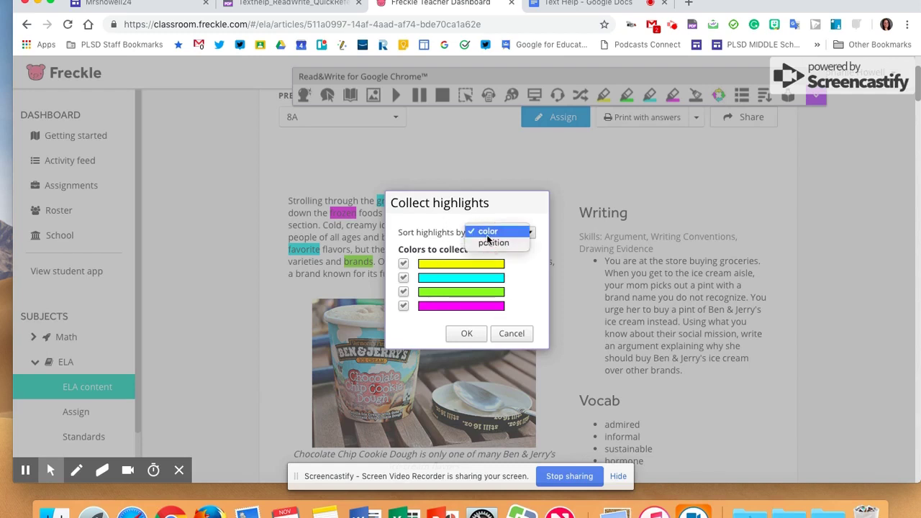
click(530, 232)
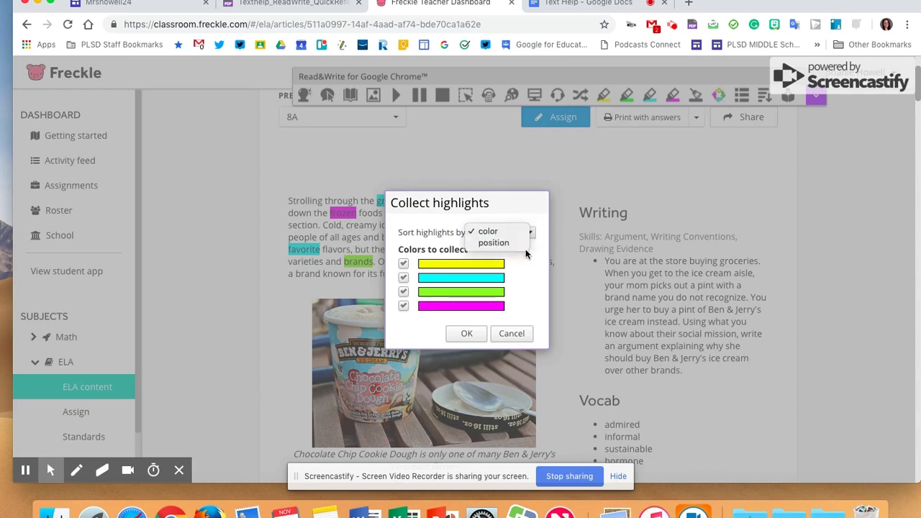
click(444, 264)
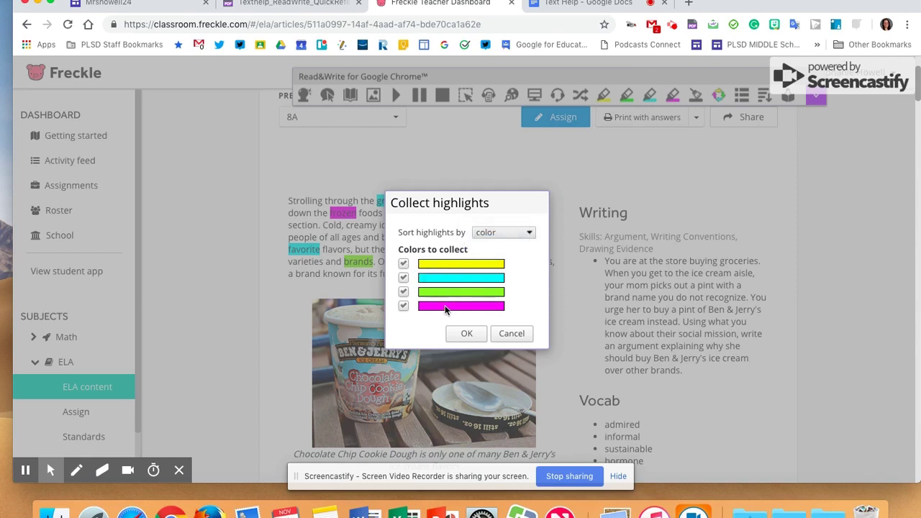
click(402, 305)
click(403, 293)
click(404, 309)
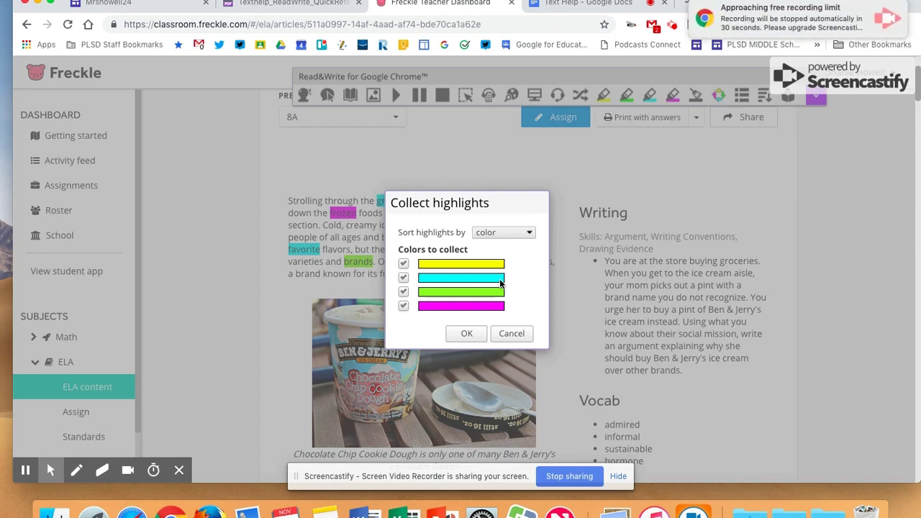
click(467, 333)
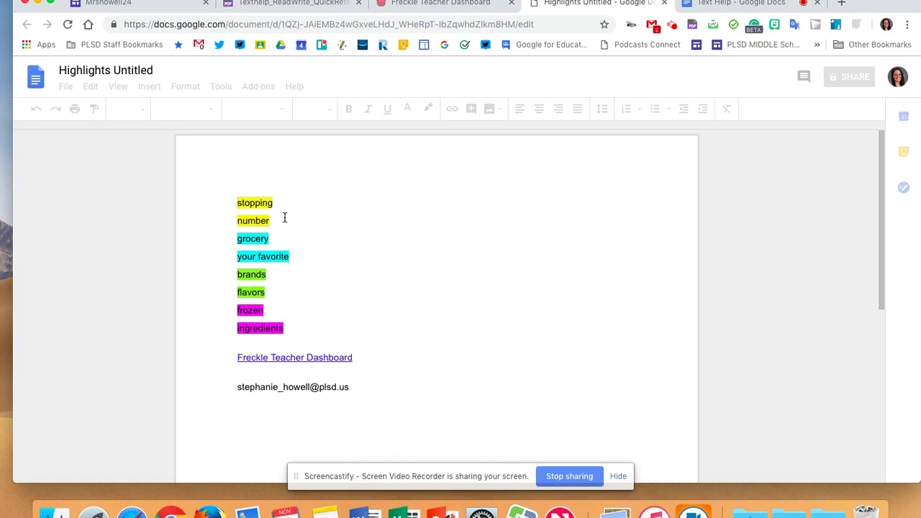
- Return to the Freckle article and point out the Vocabulary tool of Read&Write
click(290, 203)
click(450, 4)
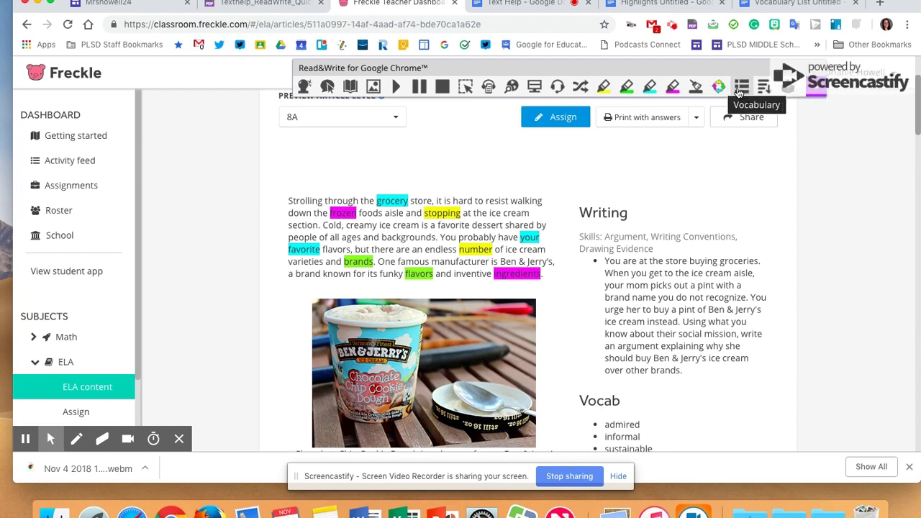
click(738, 90)
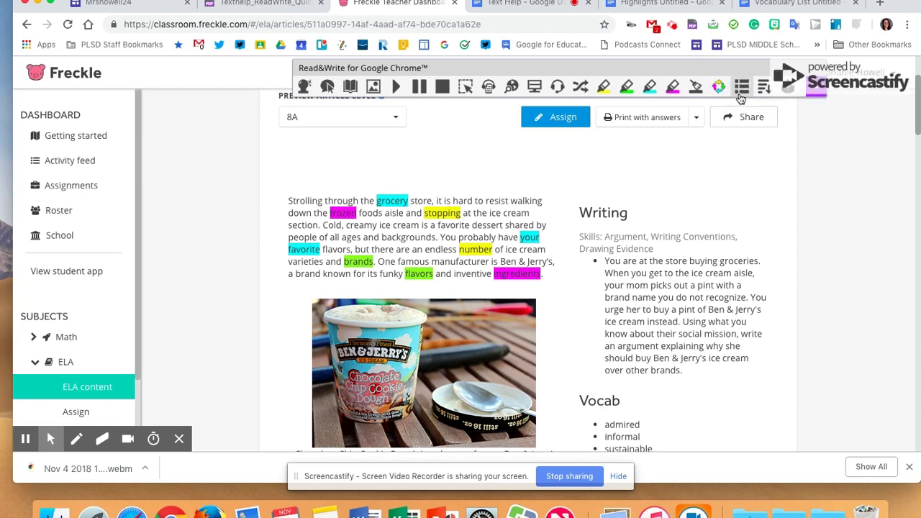
- In the collected highlights document, use Explore to search for images of "stopping"
click(681, 5)
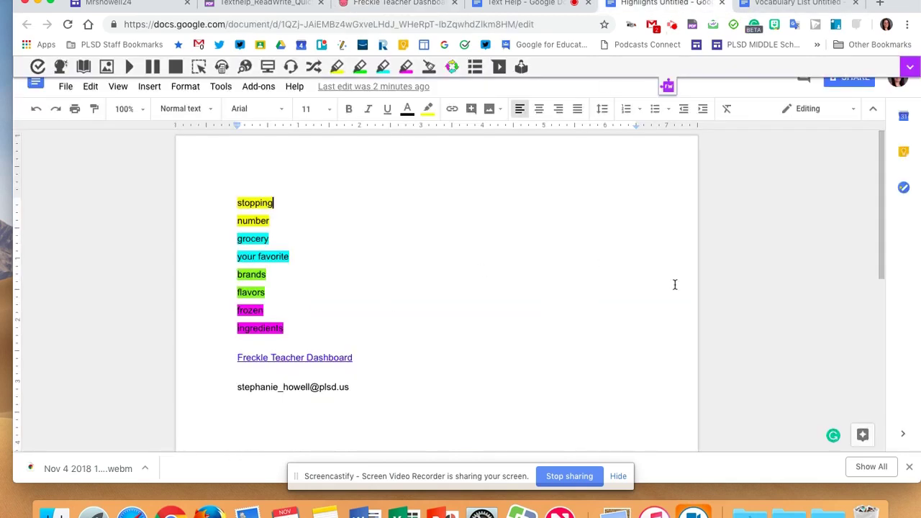
click(852, 435)
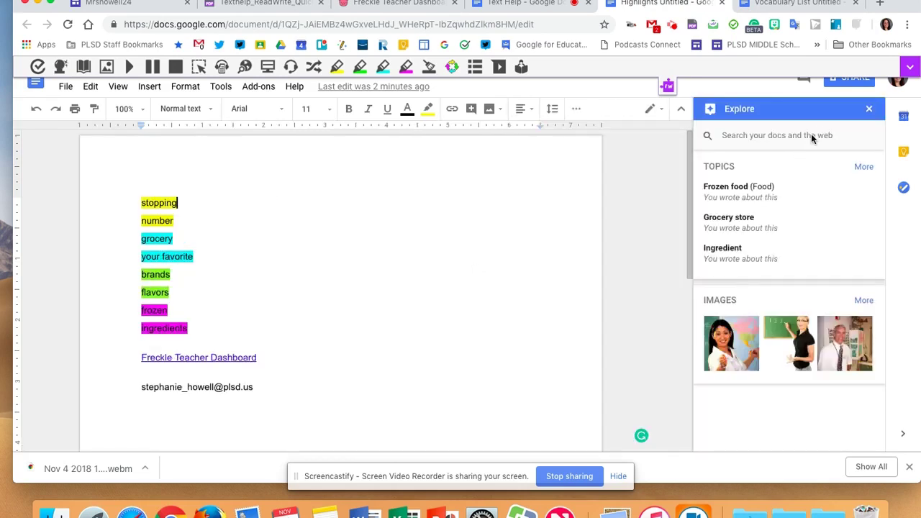
click(811, 136)
text(stopping)
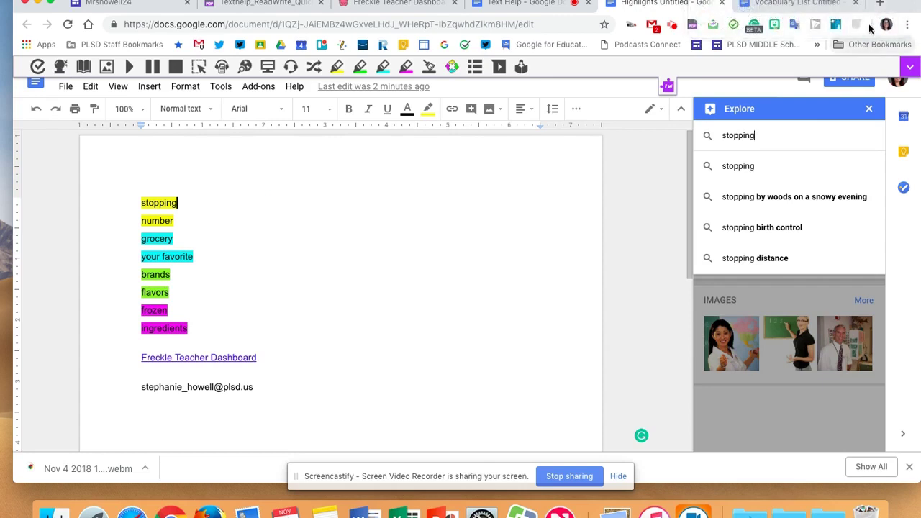
click(765, 177)
click(794, 175)
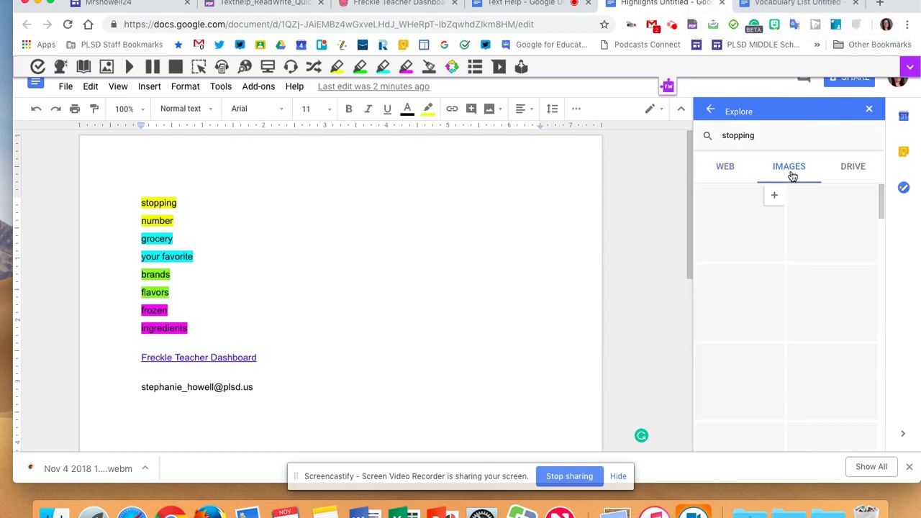
- Insert the red STOP sign image below the word "stopping" and shrink it to about 3.8 inches wide
drag(736, 298, 224, 193)
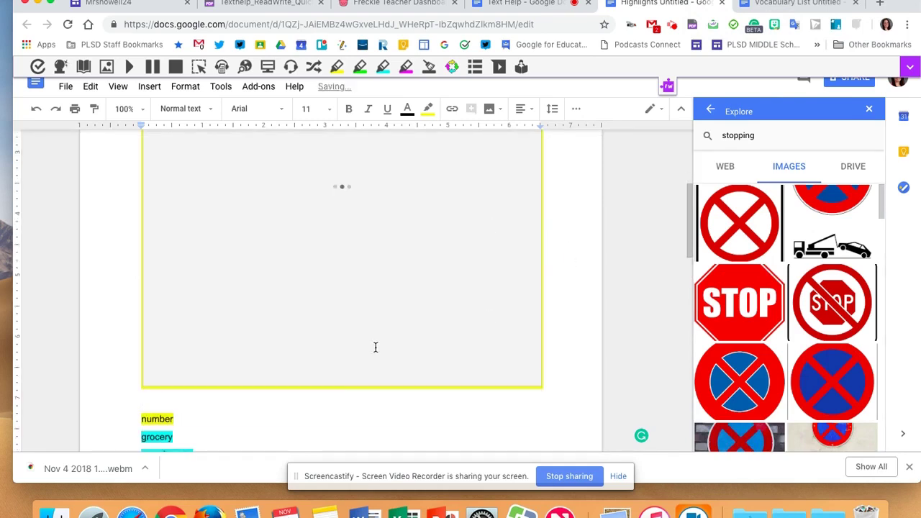
click(396, 350)
scroll(397, 350, up, 3)
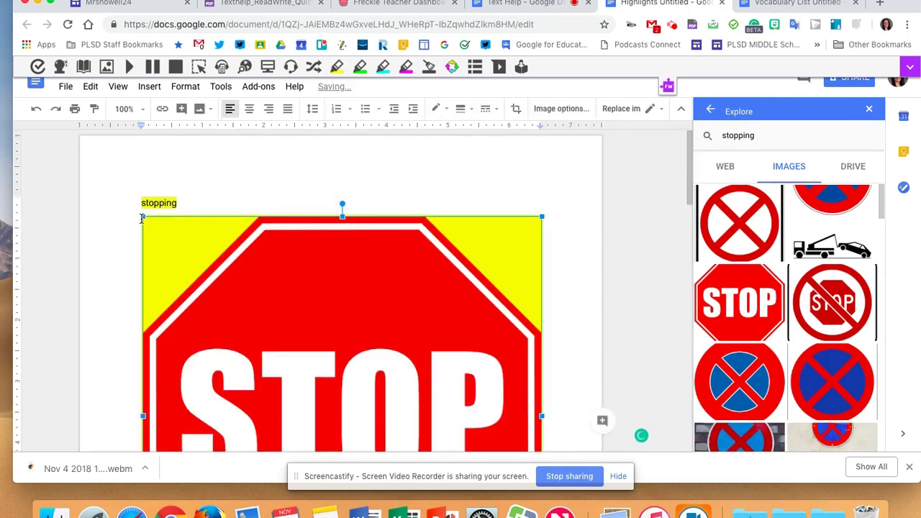
drag(143, 217, 401, 384)
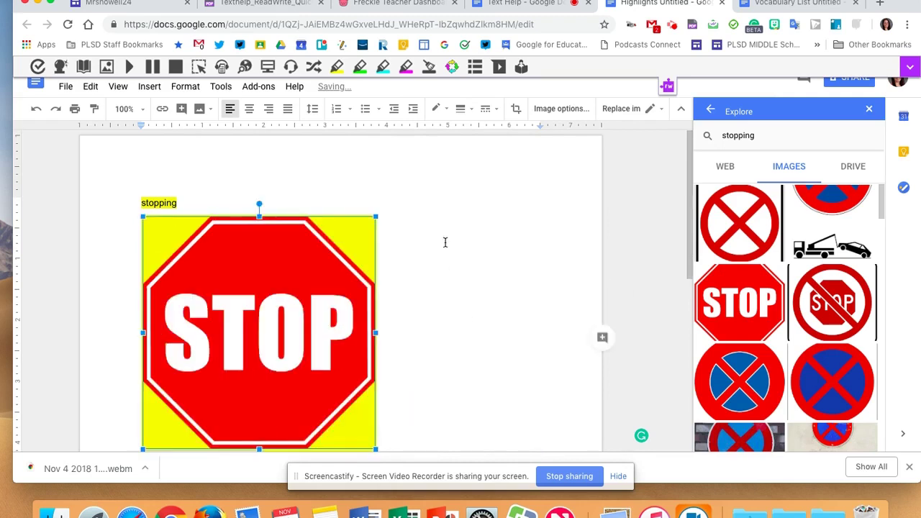
- Examine the web and Drive results for "stopping" in Explore
click(737, 174)
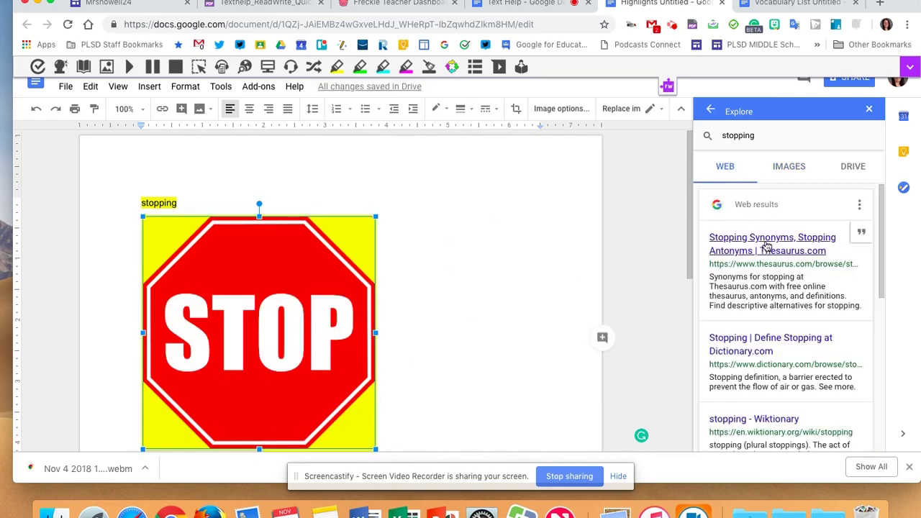
click(846, 169)
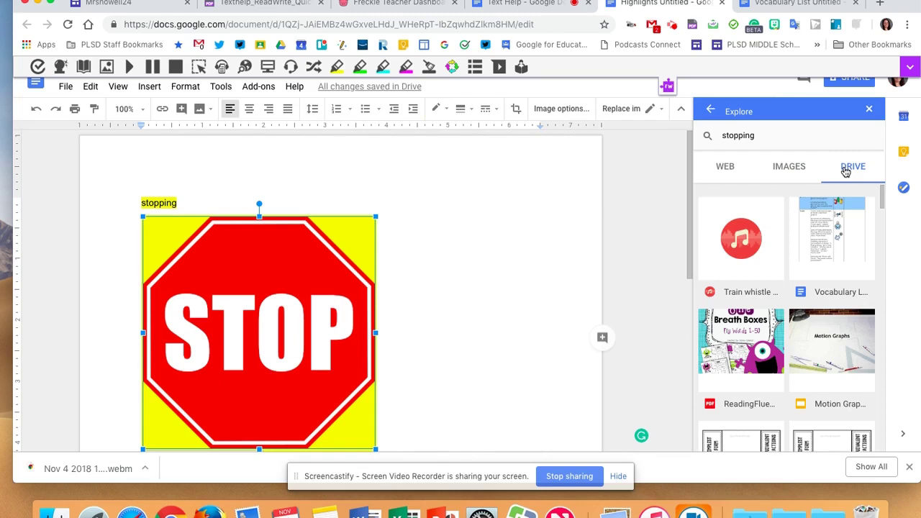
scroll(788, 381, down, 10)
scroll(786, 374, down, 3)
scroll(783, 366, up, 15)
click(726, 164)
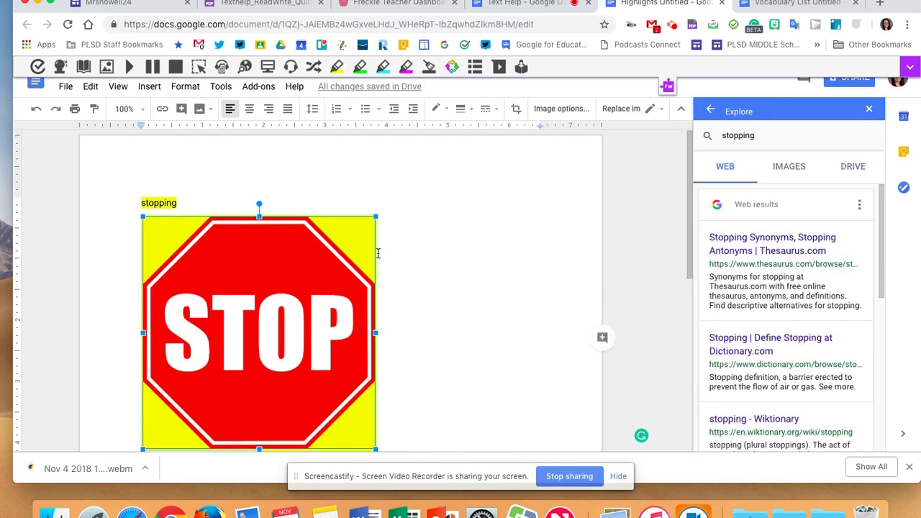
- Add "- dfdano" as placeholder definition text after the word "Stopping" above the STOP sign image
scroll(177, 294, down, 5)
scroll(192, 270, up, 4)
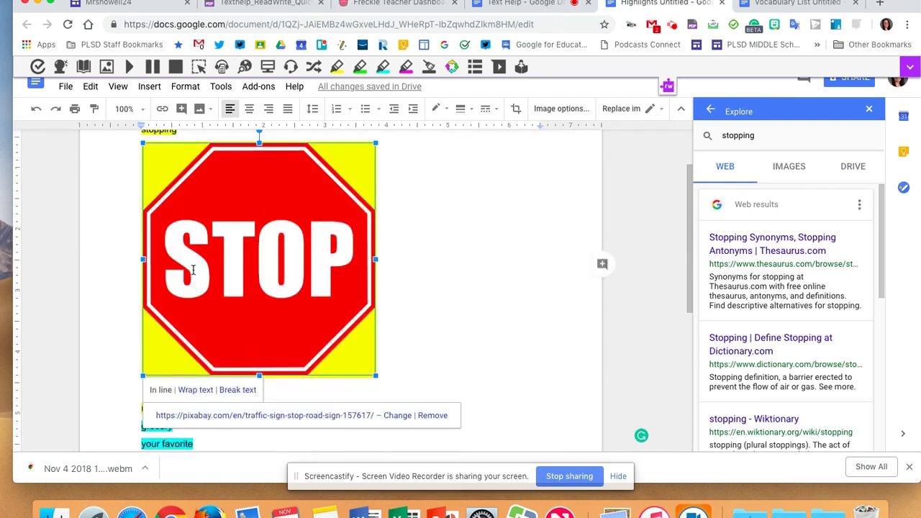
scroll(193, 270, up, 2)
click(210, 202)
key(Return)
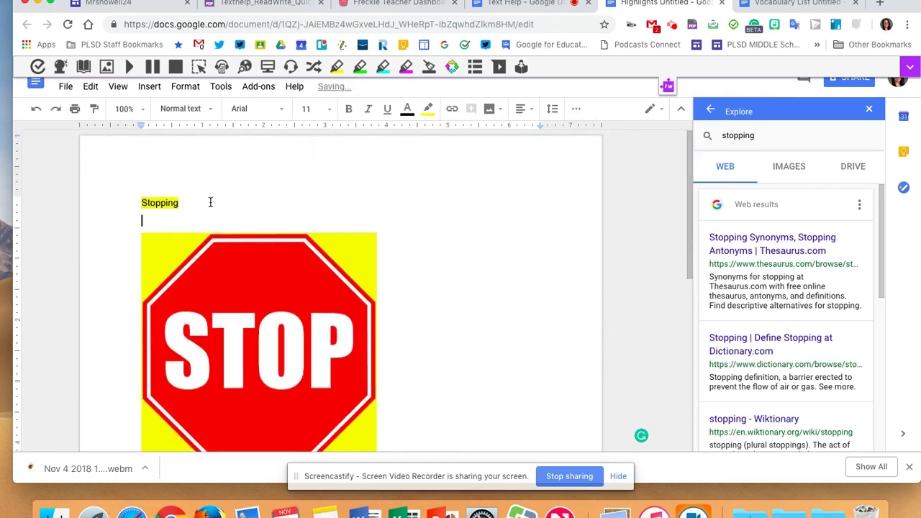
key(BackSpace)
text(-)
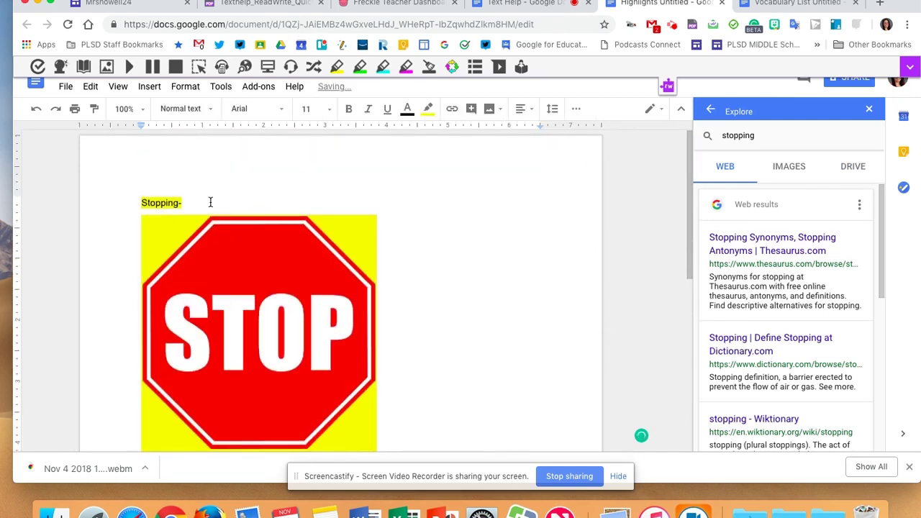
text( dfdano)
- Follow the Freckle Teacher Dashboard source link below the highlighted words, and close the page it opens
scroll(232, 271, down, 10)
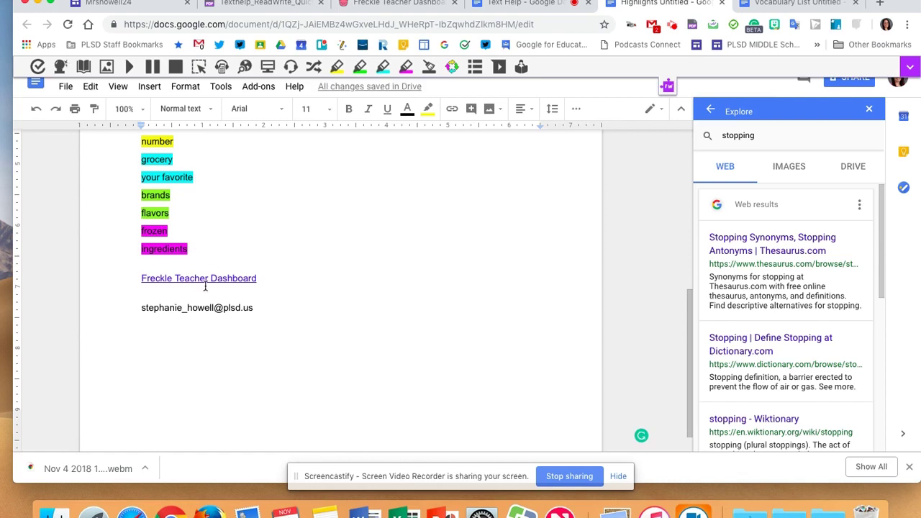
click(205, 279)
click(208, 298)
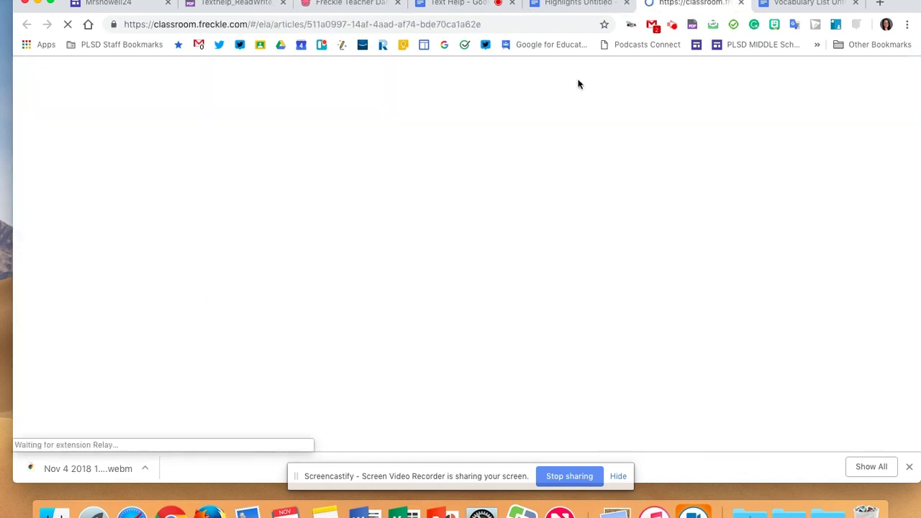
click(741, 3)
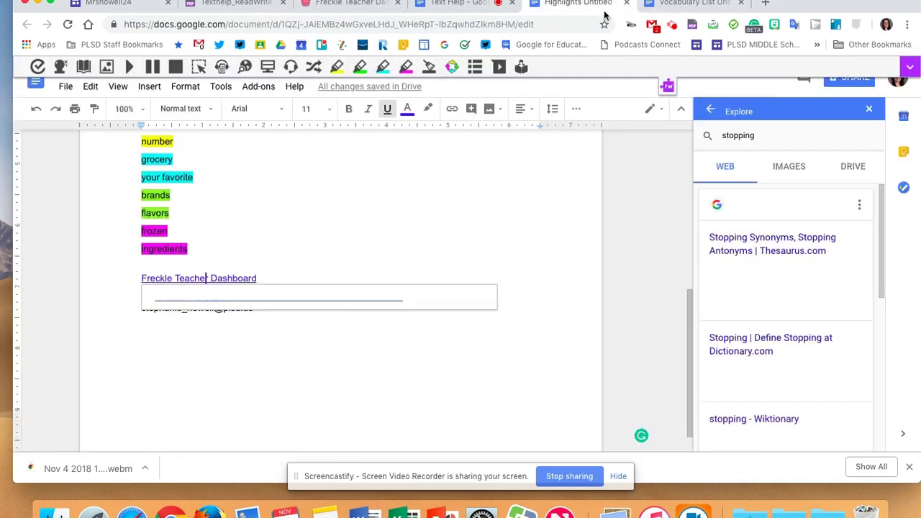
scroll(384, 249, up, 2)
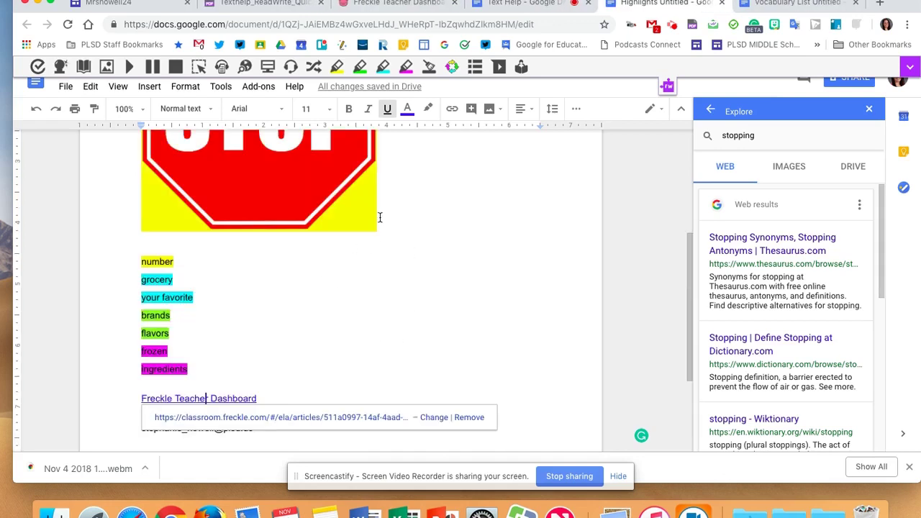
scroll(334, 225, up, 2)
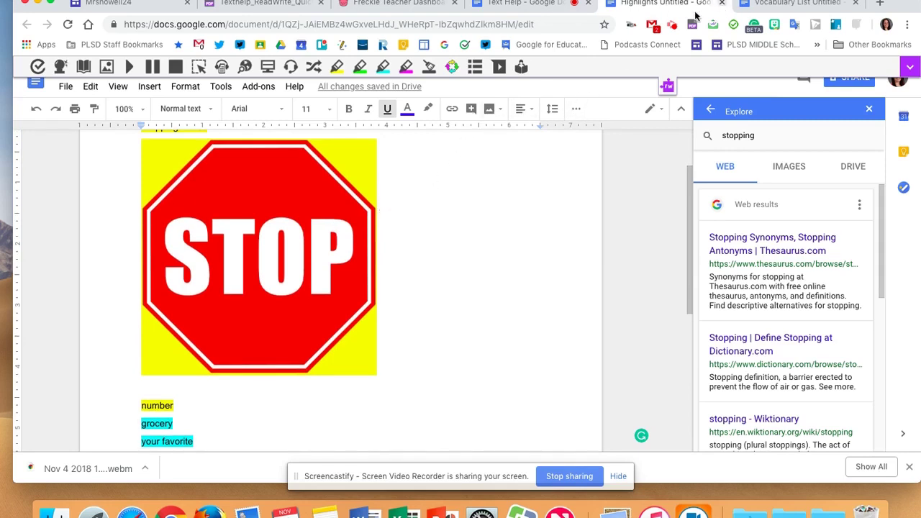
- Rename the highlights document as "Ice Cream Highlights"
scroll(387, 139, up, 1)
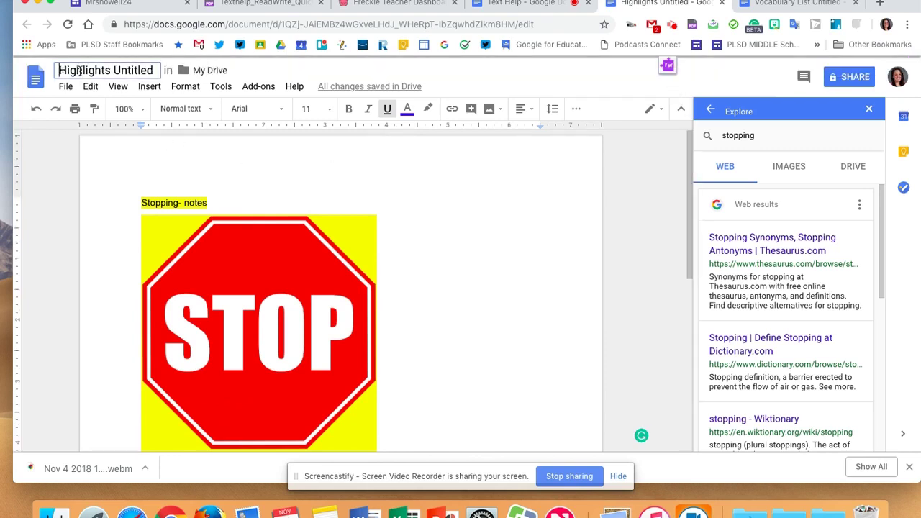
click(80, 70)
text(Ice Cream)
drag(143, 70, 214, 75)
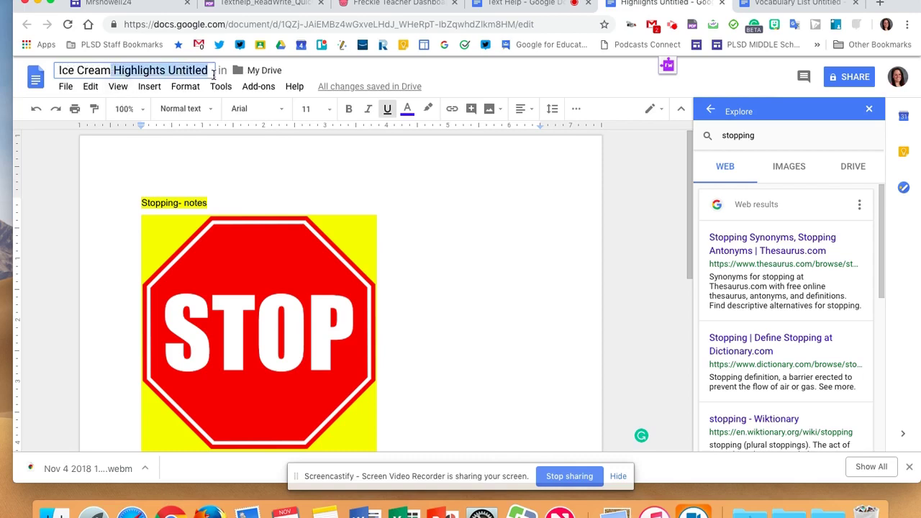
key(Return)
double_click(192, 67)
key(BackSpace)
click(261, 283)
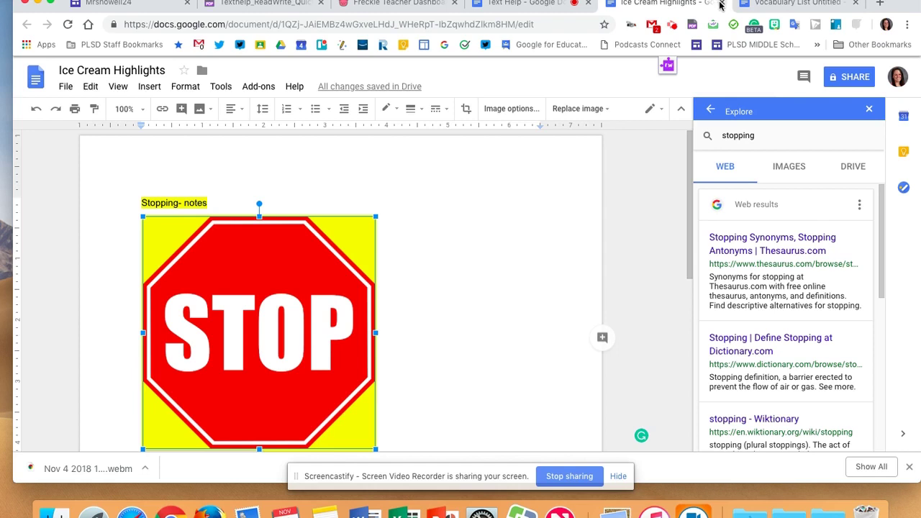
- Switch to the vocabulary list document and rename it as "Ice Cream Vocabulary List"
click(788, 4)
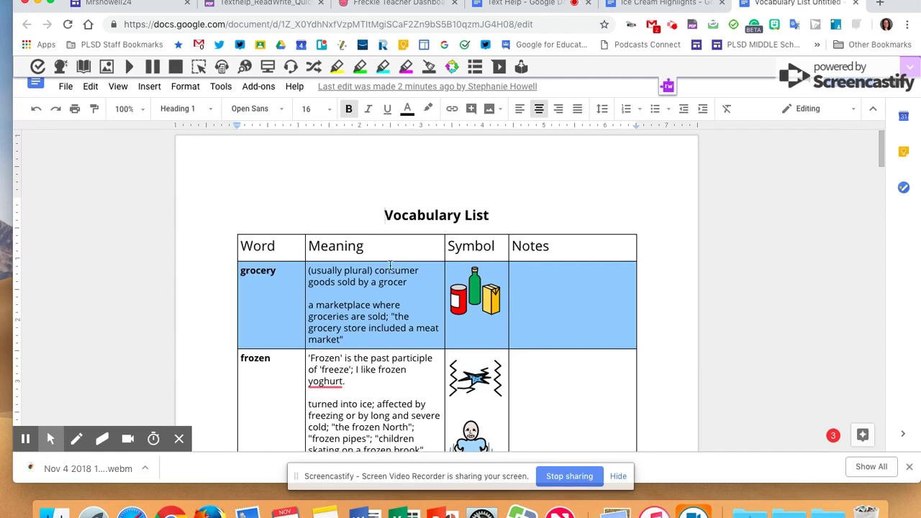
click(669, 84)
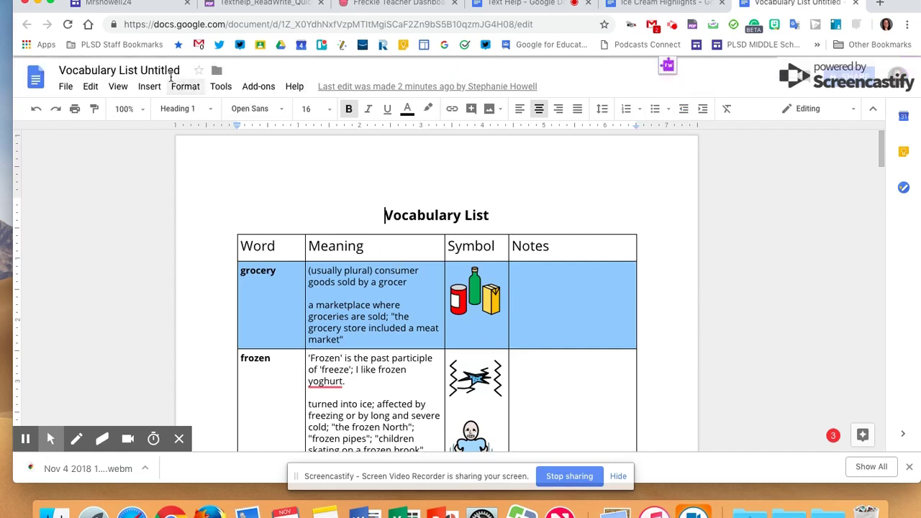
click(80, 70)
text(Ice Cream)
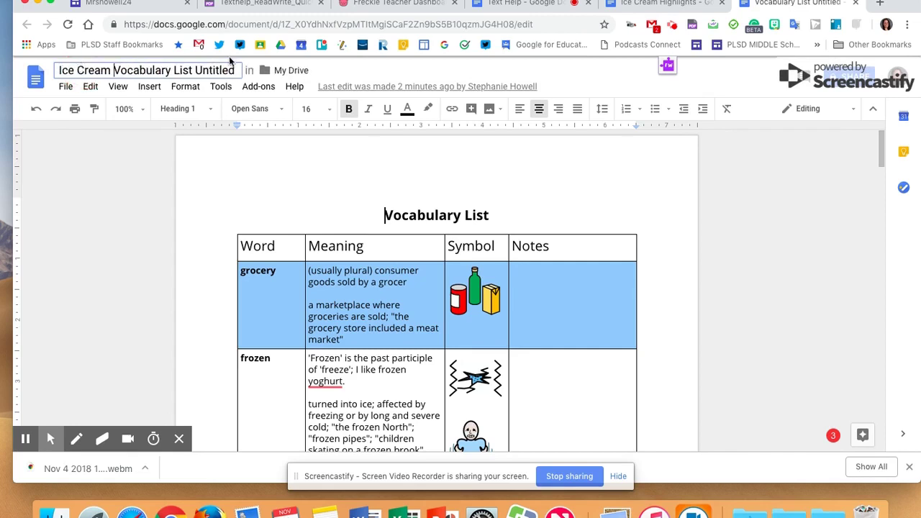
double_click(215, 70)
key(BackSpace)
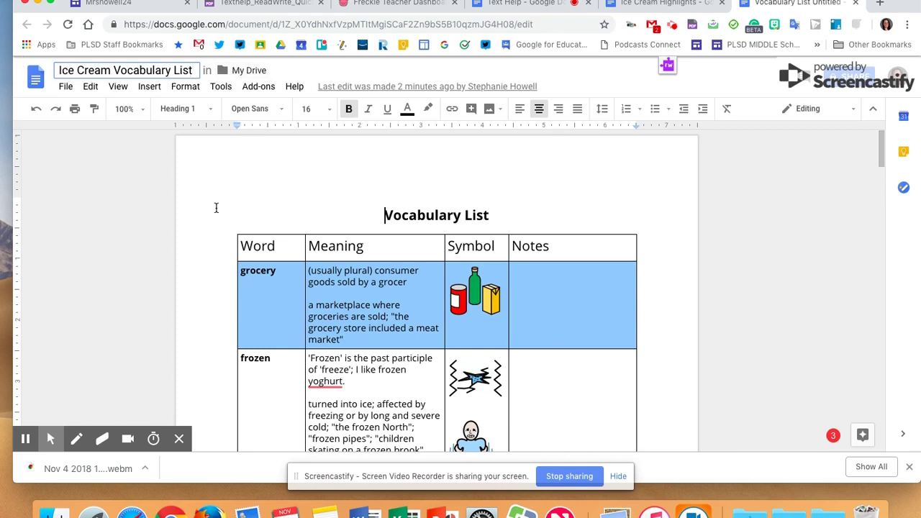
key(Return)
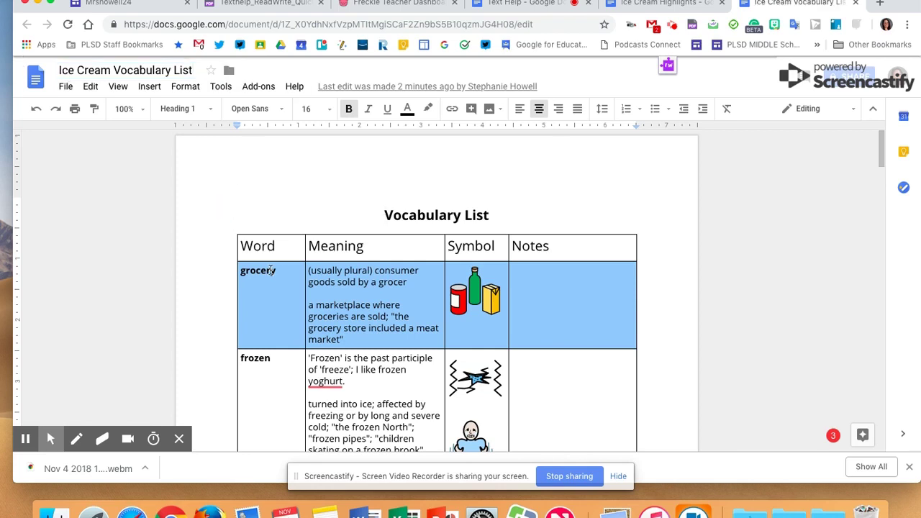
- Open Explore from the Notes cell of the "grocery" row and bring up its search suggestions, such as "Gourmet"
scroll(269, 266, down, 3)
scroll(267, 252, up, 1)
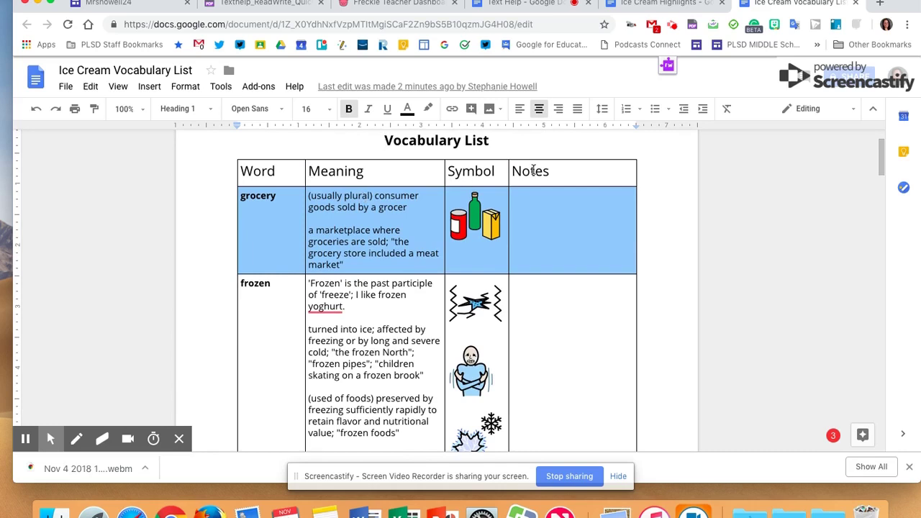
click(551, 206)
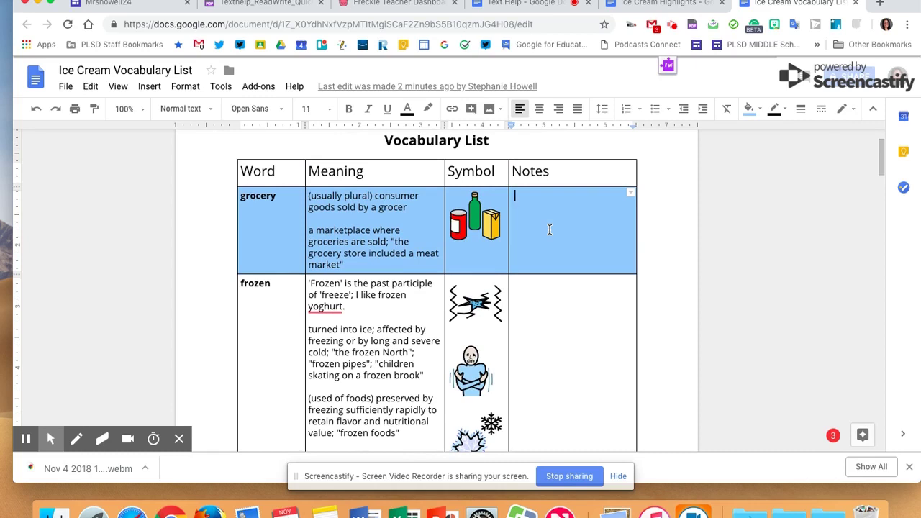
click(862, 434)
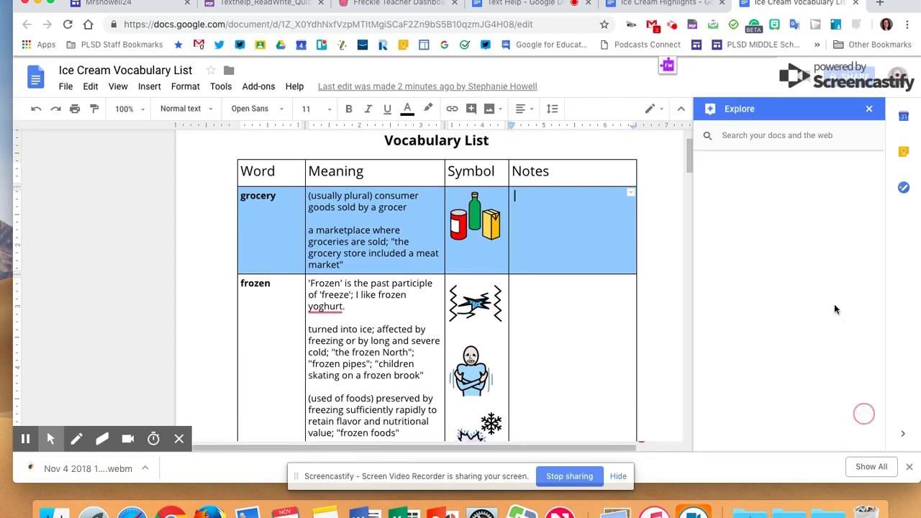
click(749, 139)
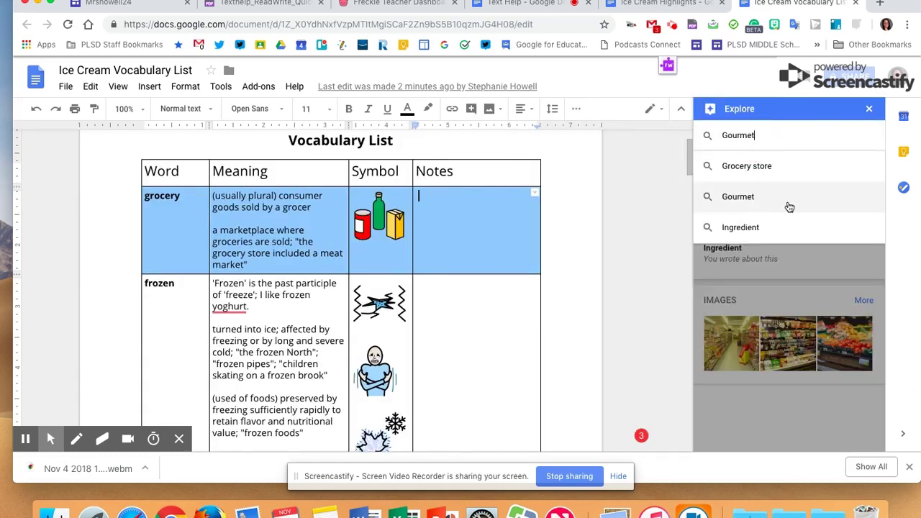
click(453, 215)
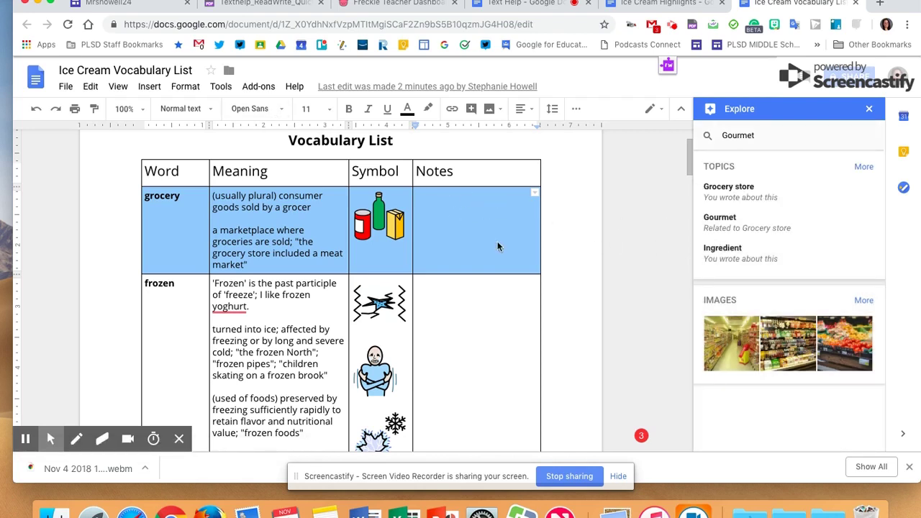
- Examine the words, meanings, symbols and empty notes cells throughout the vocabulary list
scroll(472, 293, down, 20)
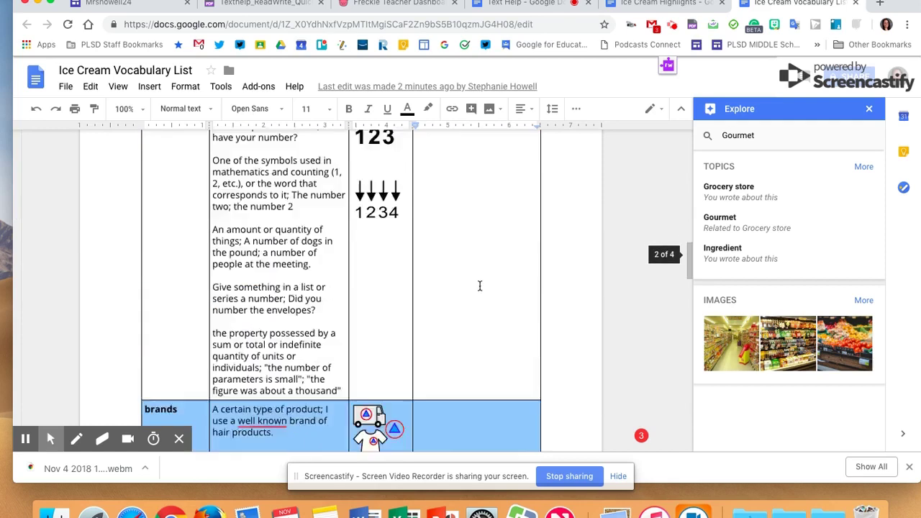
scroll(481, 285, up, 10)
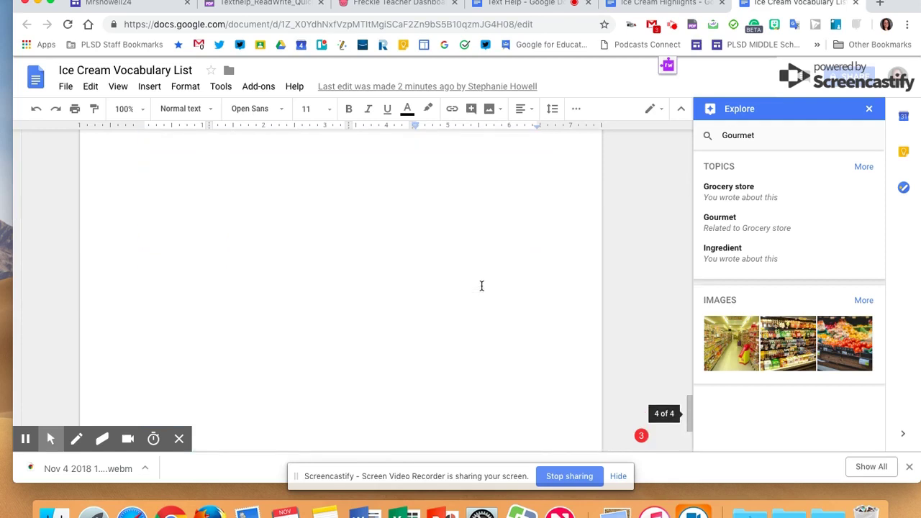
scroll(481, 286, up, 20)
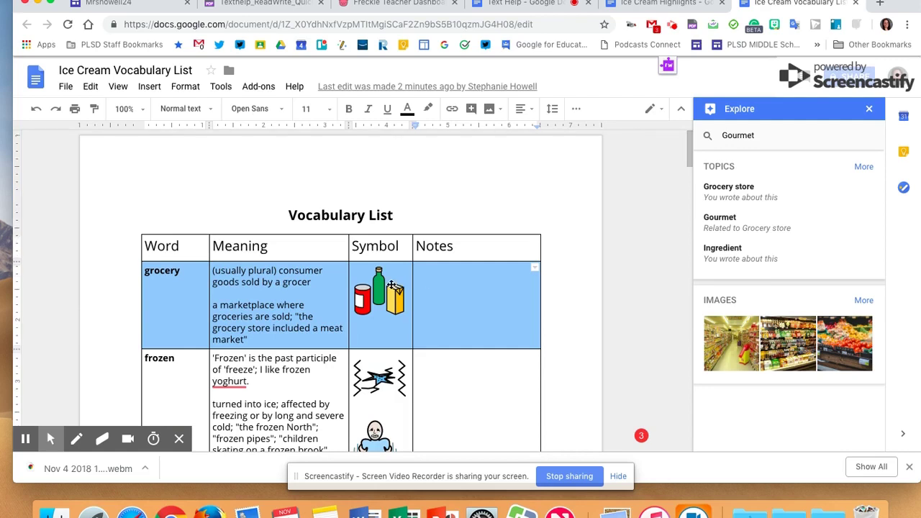
scroll(289, 311, down, 8)
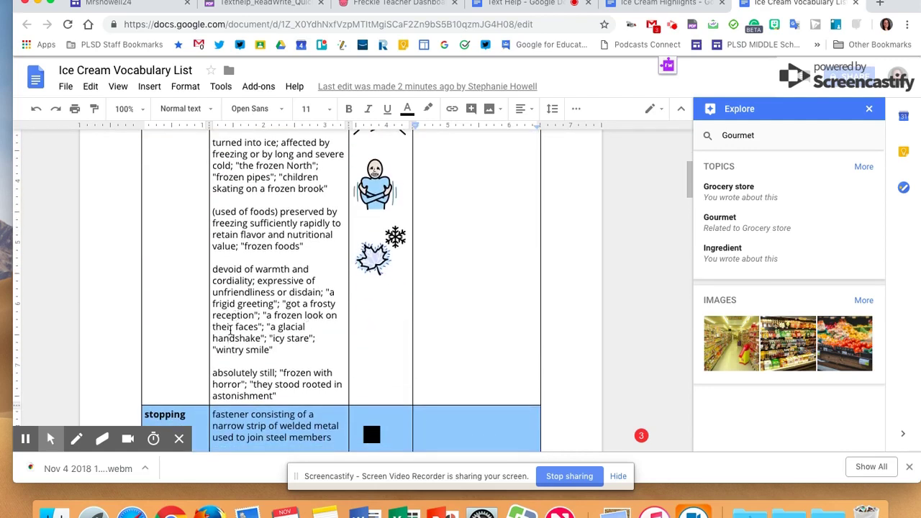
scroll(263, 439, up, 8)
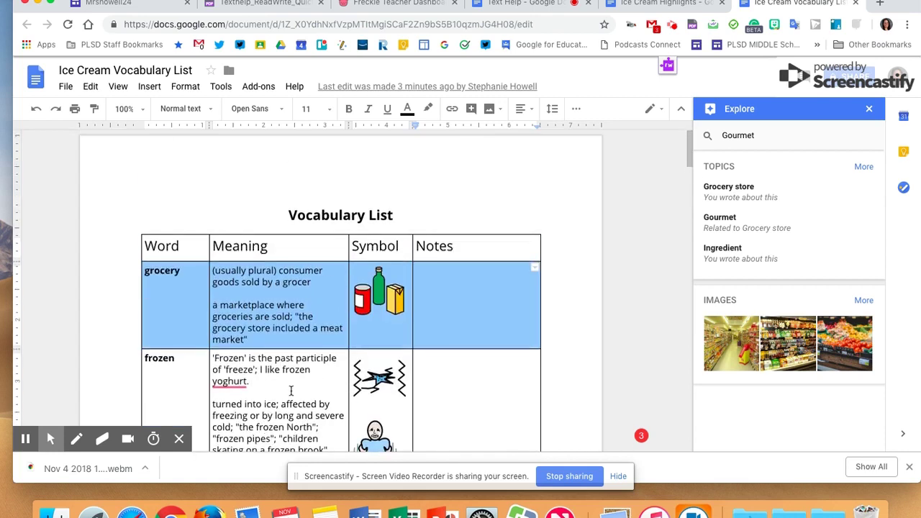
scroll(291, 392, down, 10)
scroll(291, 392, down, 15)
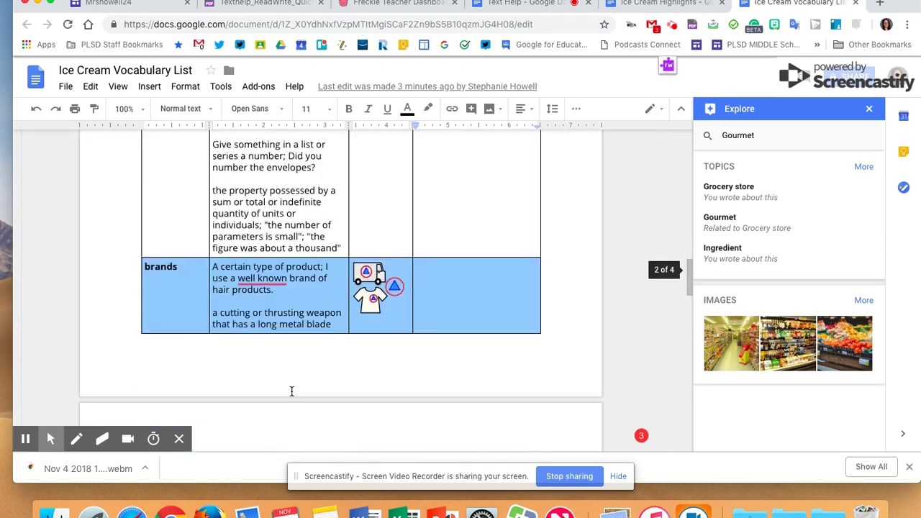
- Close the vocabulary list and highlights documents, and open the Text Help document's first paragraph in Practice Reading Aloud
click(854, 3)
click(594, 7)
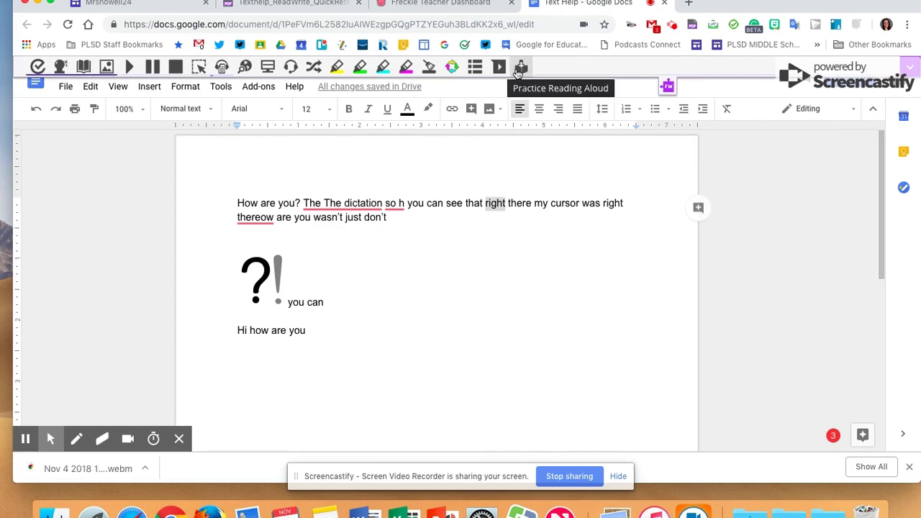
triple_click(275, 216)
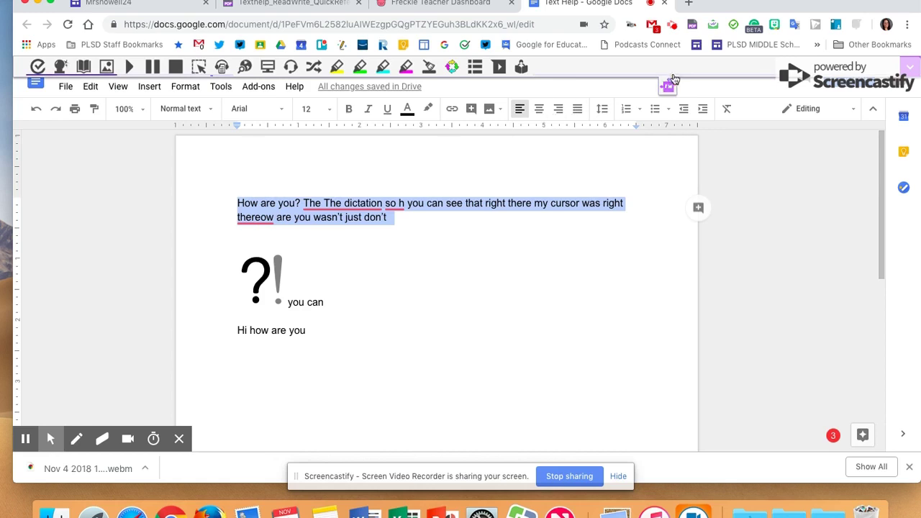
click(524, 67)
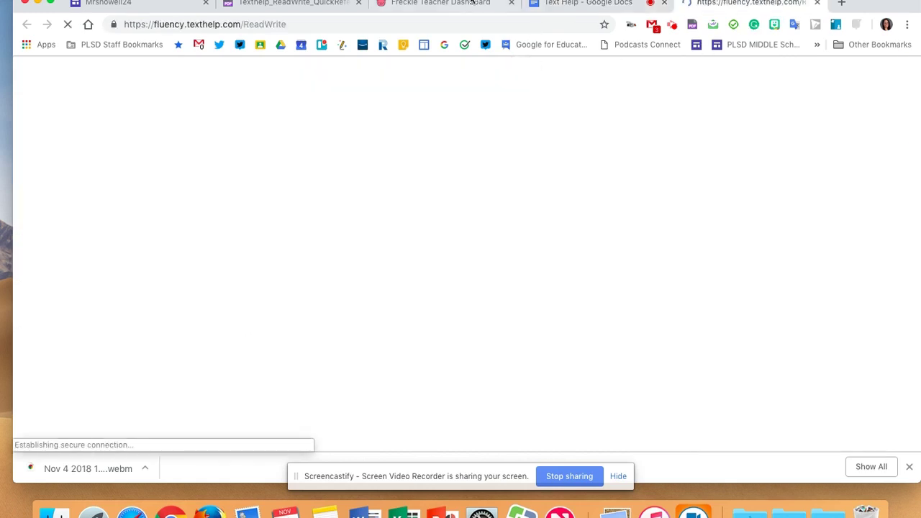
- Open the Freckle ice cream article in Practice Reading Aloud from its first paragraph, and look through the simplified page
click(440, 3)
triple_click(411, 234)
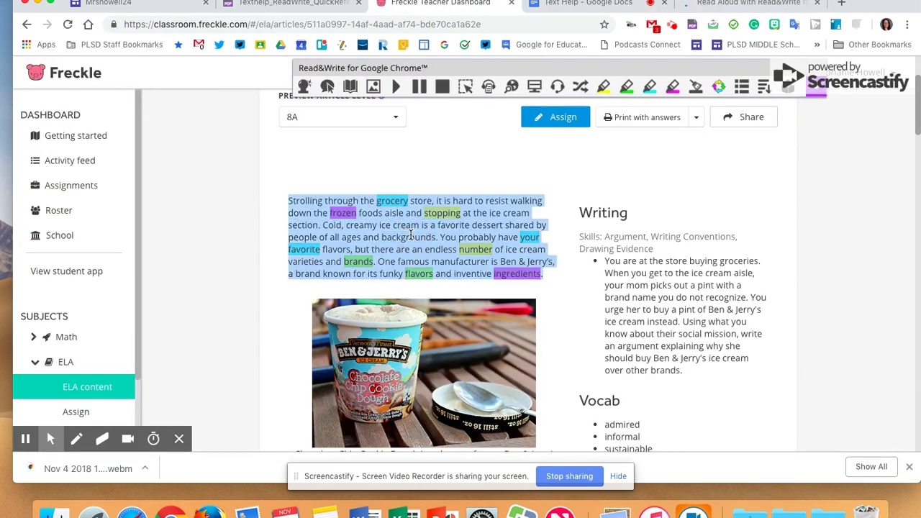
click(789, 88)
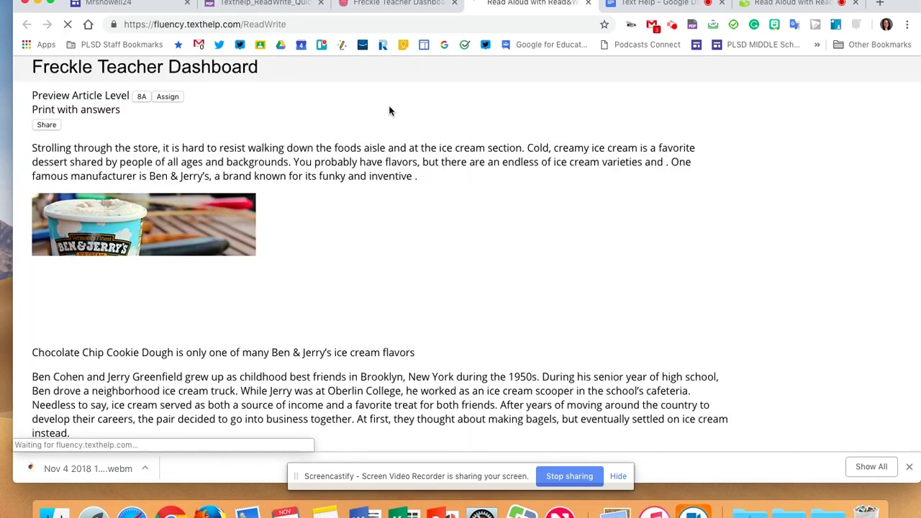
scroll(134, 256, down, 5)
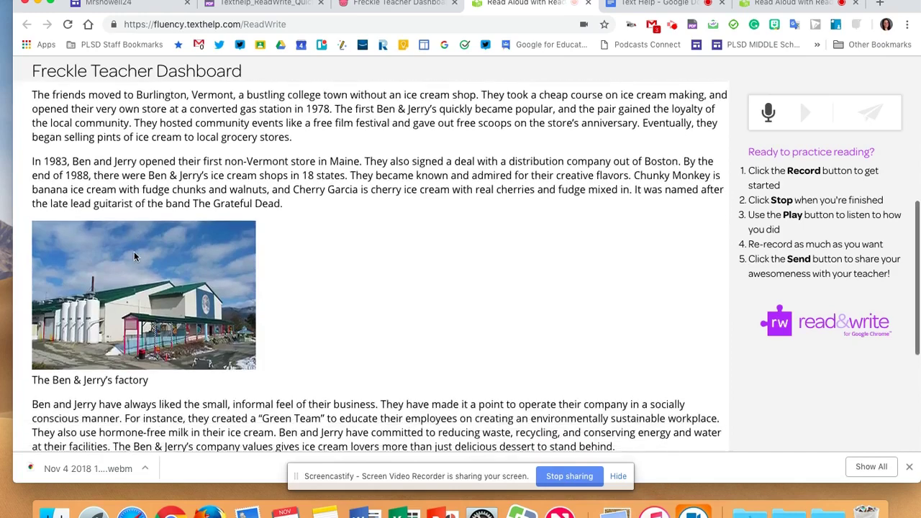
scroll(134, 256, down, 3)
scroll(134, 256, up, 10)
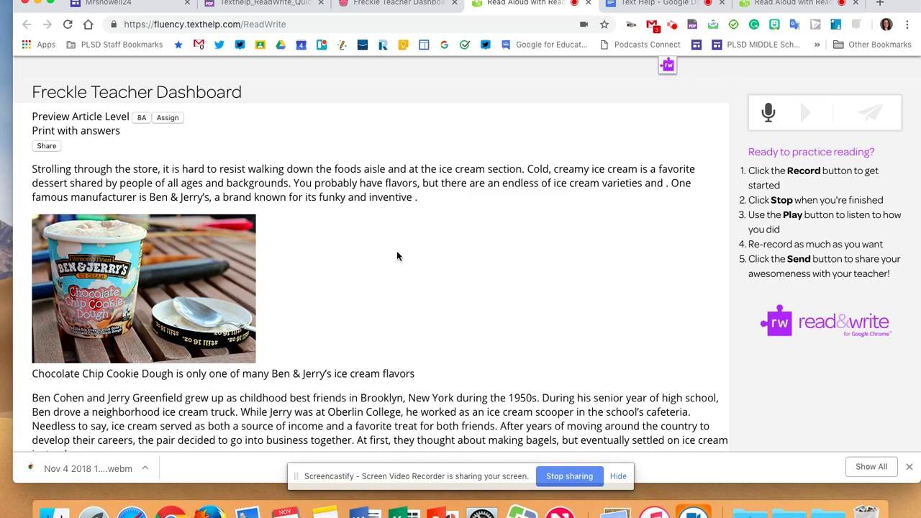
- View the reading practice page made from the Text Help document, close it, and return to the Freckle article's practice page
click(768, 11)
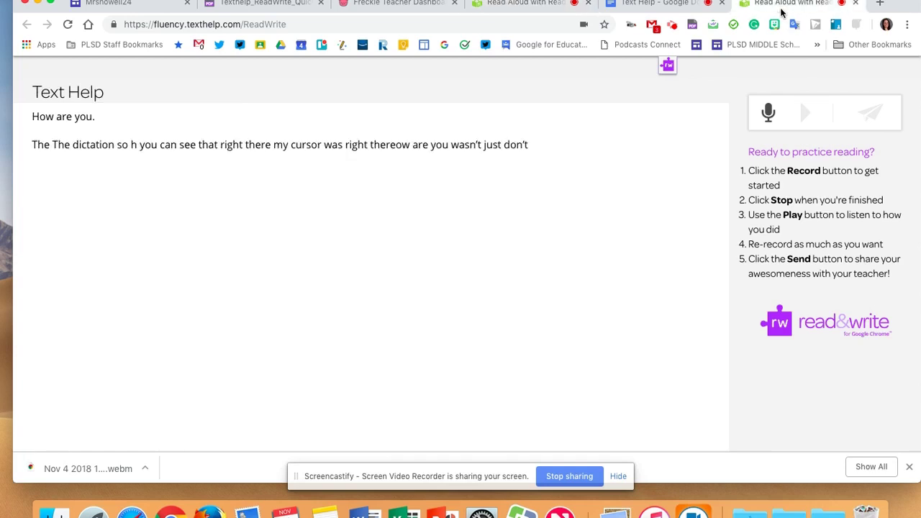
click(855, 6)
click(603, 9)
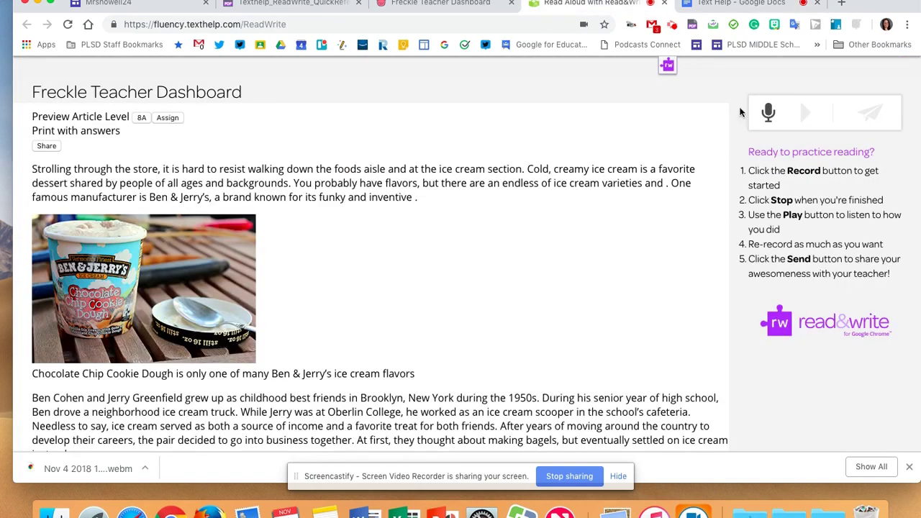
- Record a short reading of the Freckle article and play the recording back
click(767, 118)
click(809, 116)
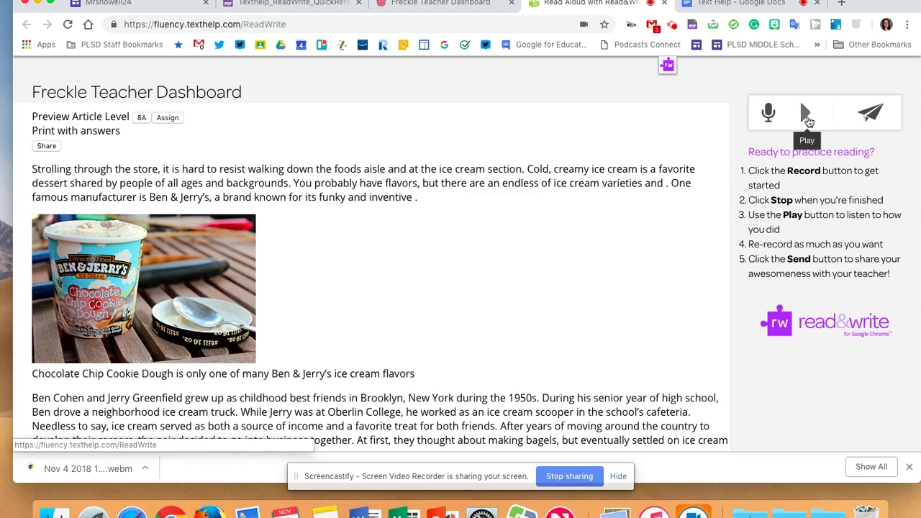
click(804, 112)
click(804, 112)
- Send the reading recording to the teacher, and close the Freckle article's practice page
click(868, 119)
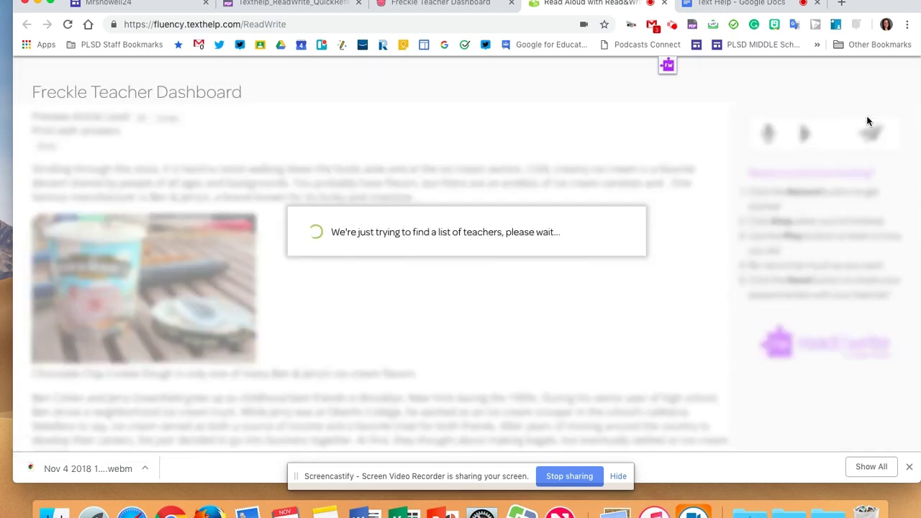
click(595, 288)
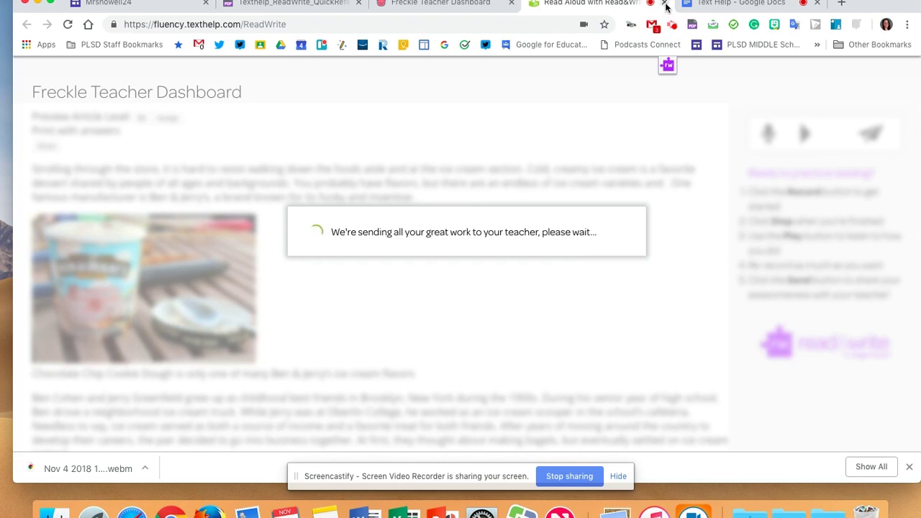
click(460, 307)
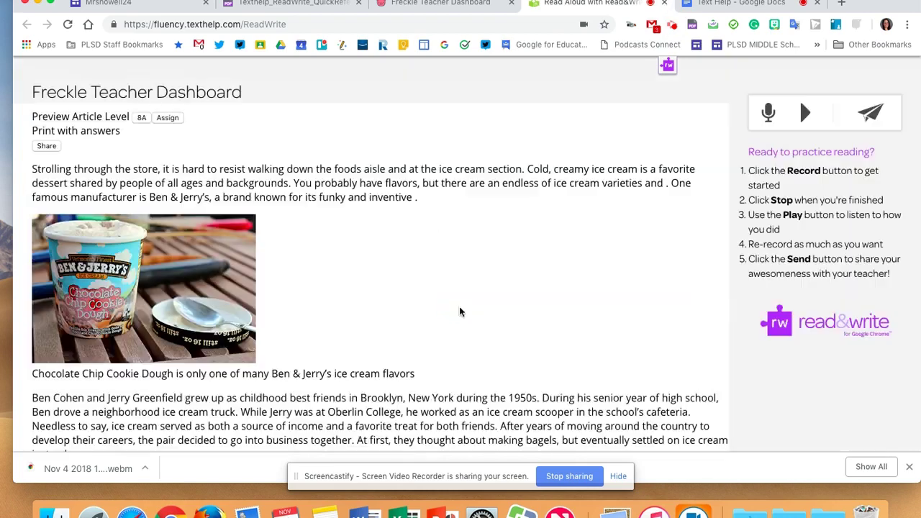
click(663, 3)
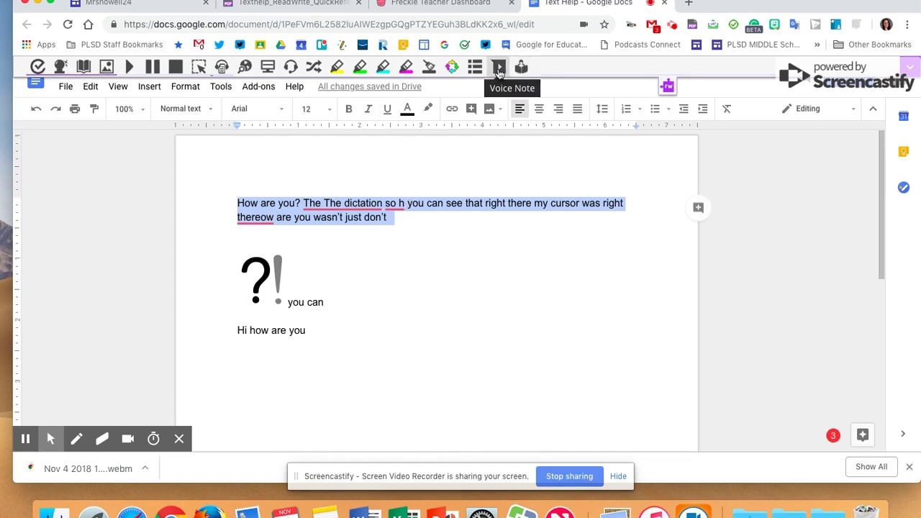
- Record a short voice note and insert it just before the word "that" in the Text Help document's first paragraph
click(466, 203)
click(495, 67)
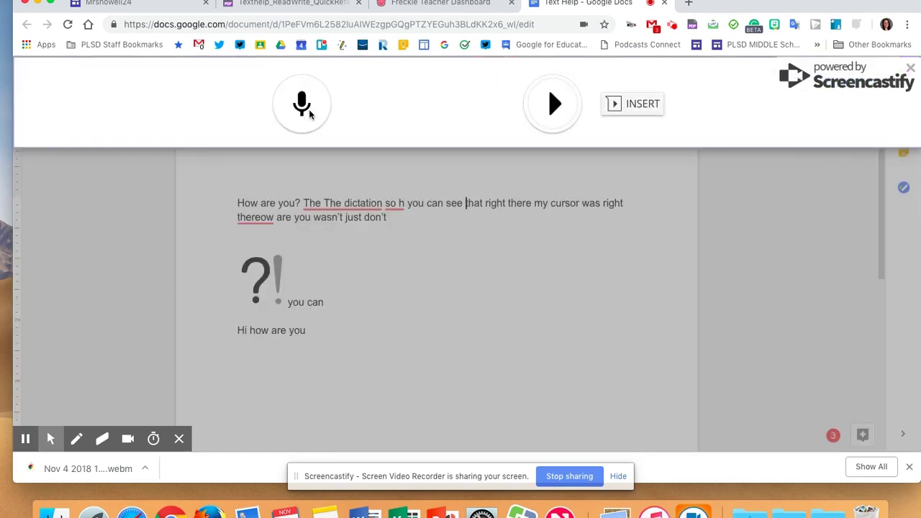
click(305, 109)
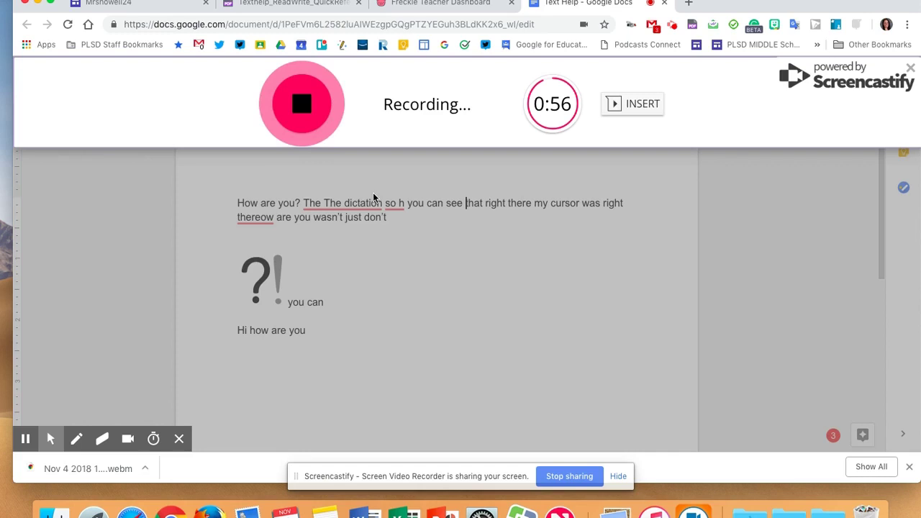
click(622, 110)
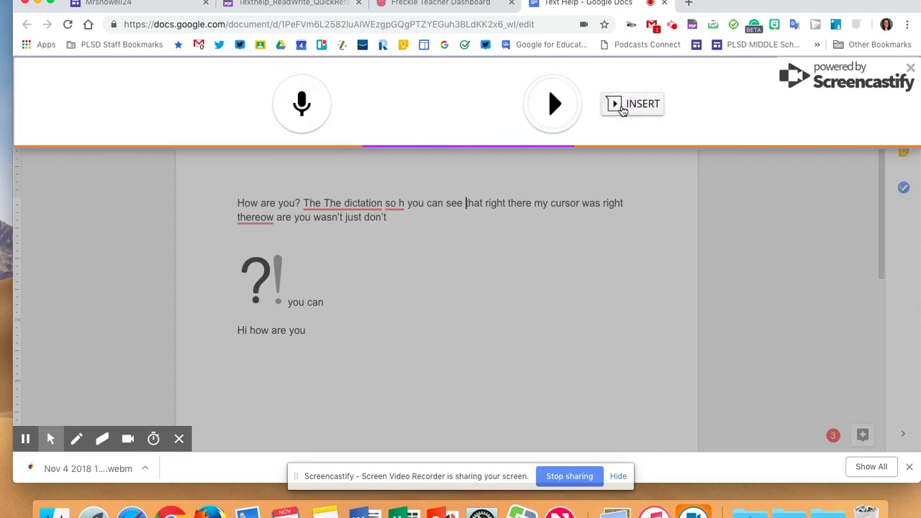
click(621, 109)
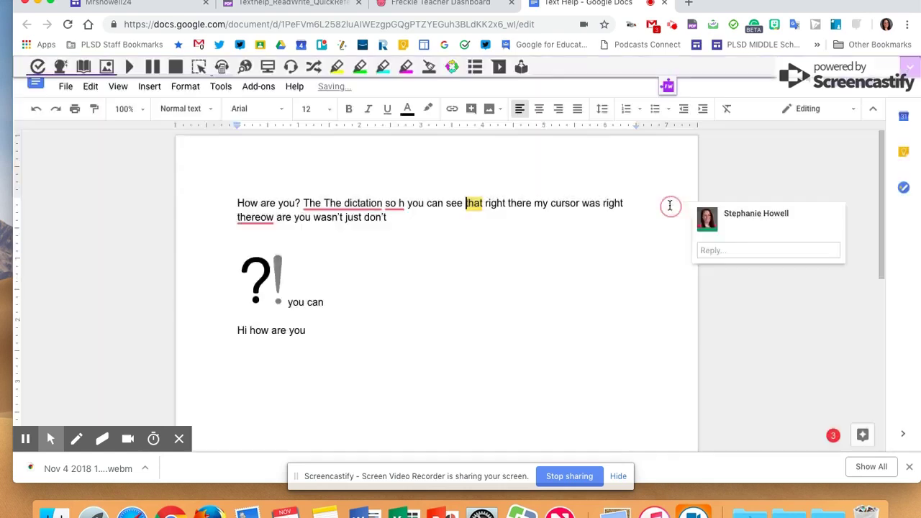
- Play back the inserted voice note and resolve both comments attached to the word "that"
click(717, 264)
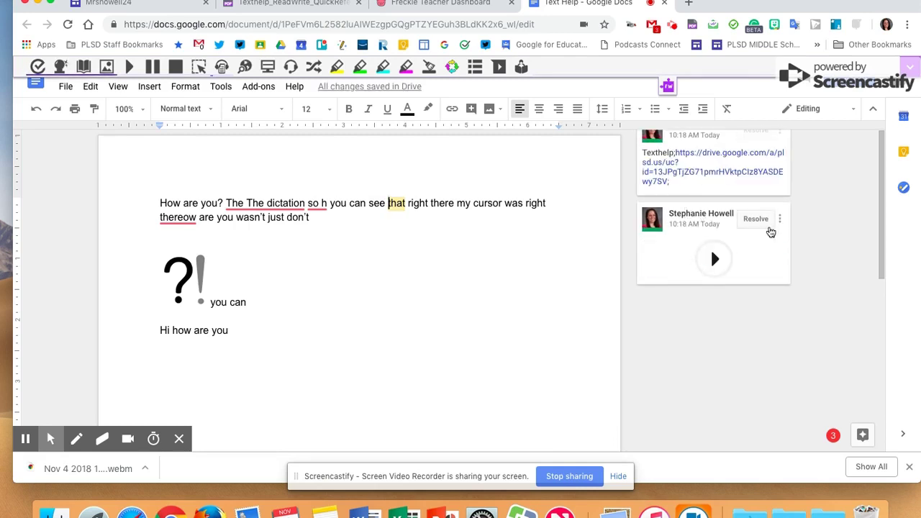
click(754, 222)
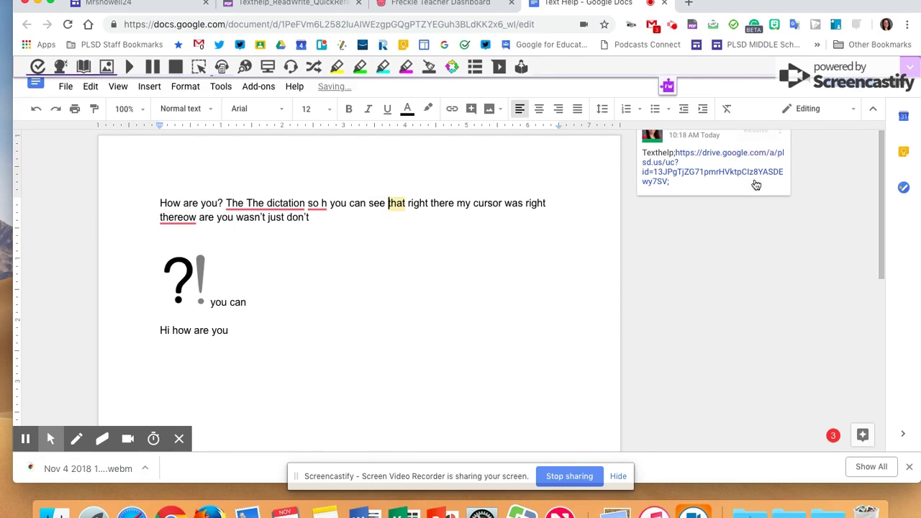
click(748, 225)
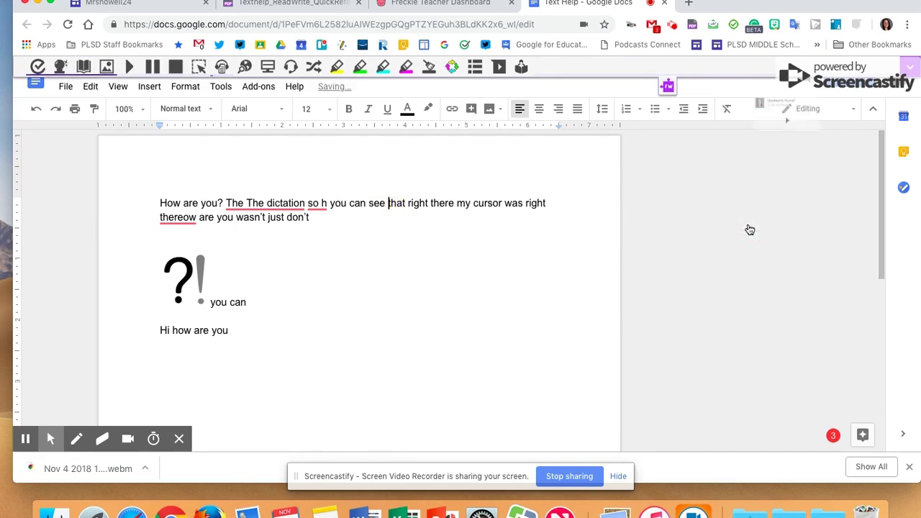
- Try to open the Freckle ice cream article in Simplify Page with its contrast options, and close the simplified page
click(467, 6)
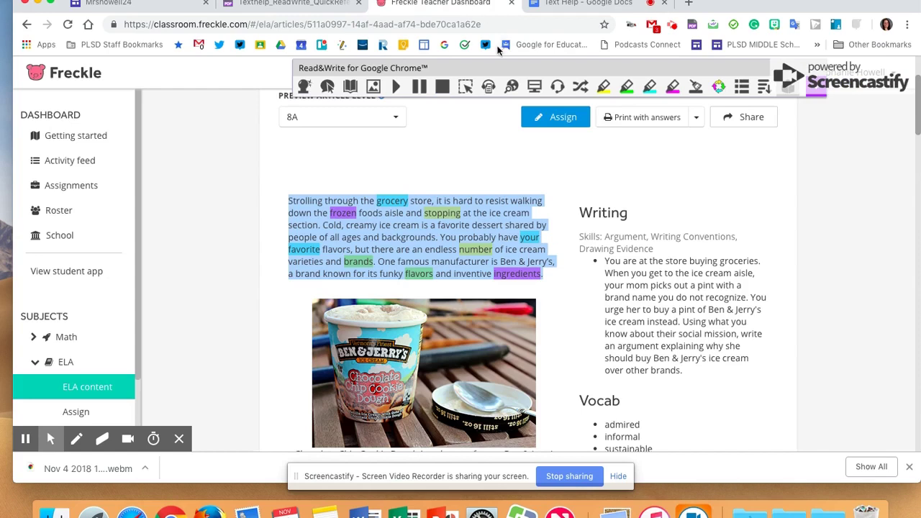
click(762, 87)
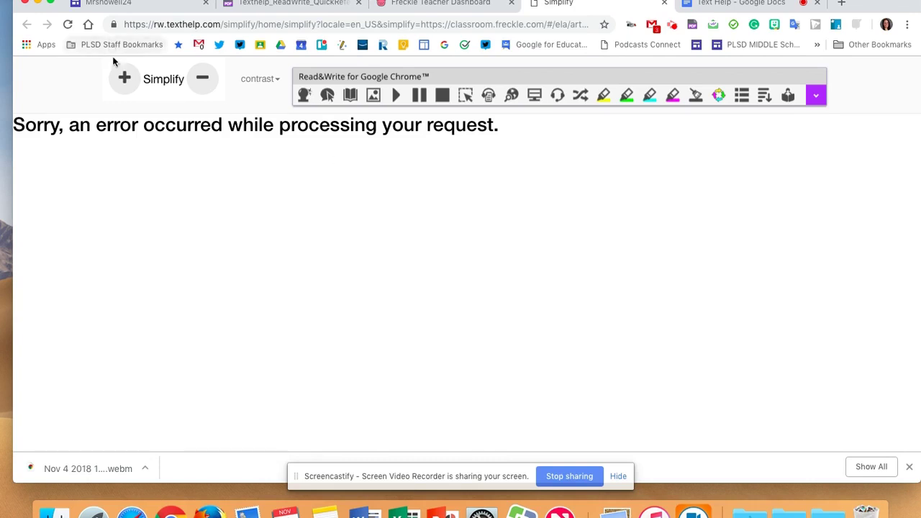
click(279, 79)
click(282, 81)
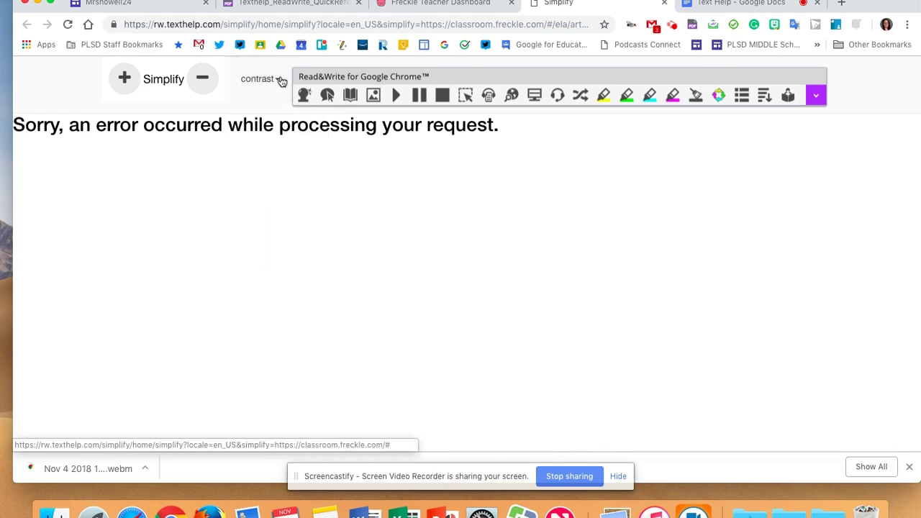
click(663, 3)
click(602, 333)
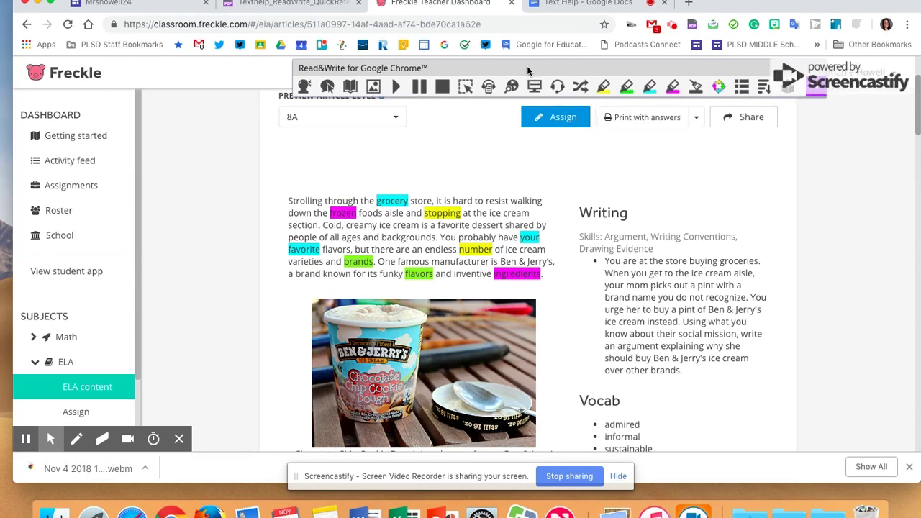
- Look through all pages of the Read&Write for Google Quick Reference Guide PDF, and close the guide
click(301, 4)
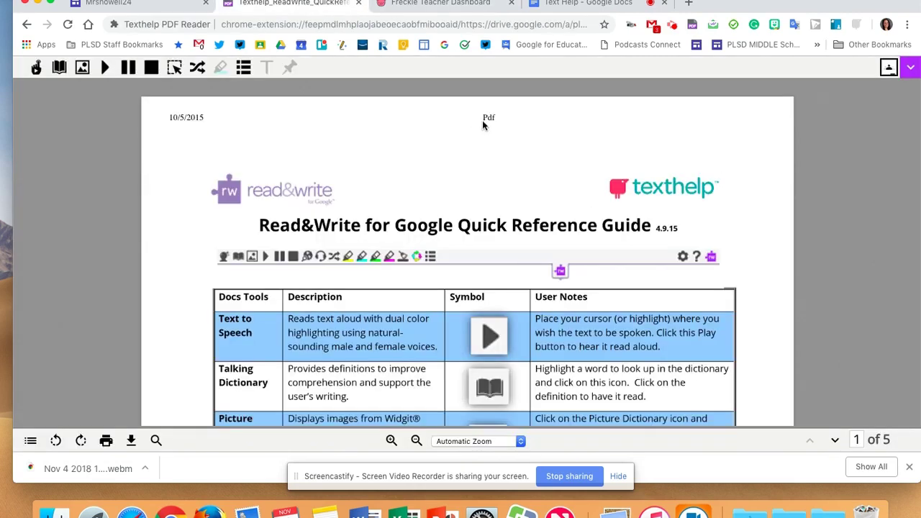
click(411, 7)
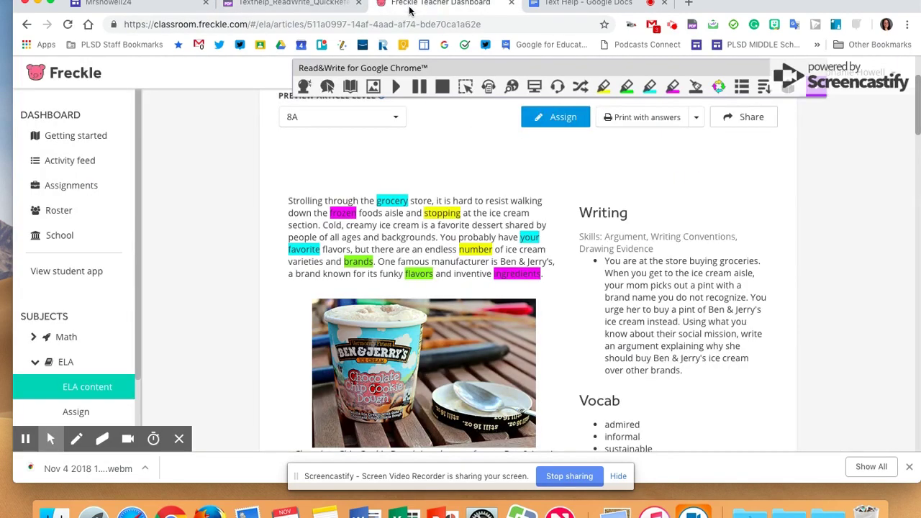
click(294, 4)
scroll(430, 315, down, 5)
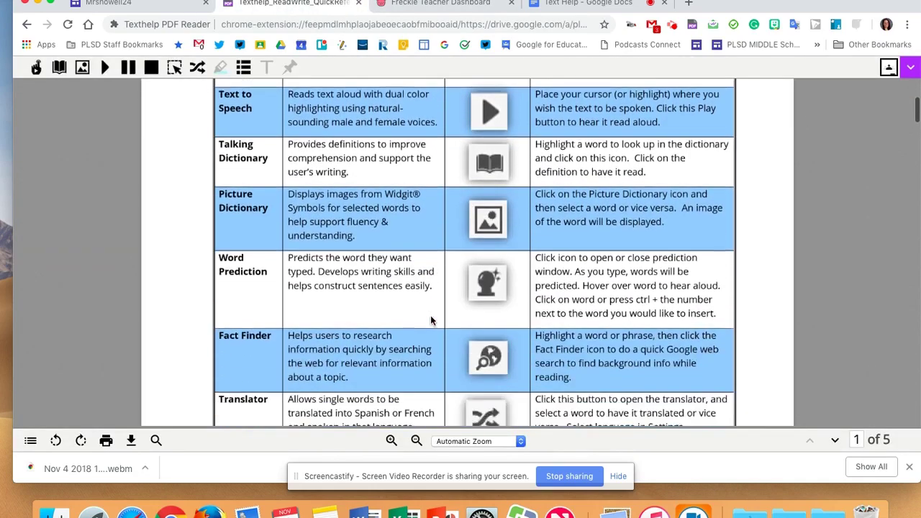
scroll(431, 320, down, 15)
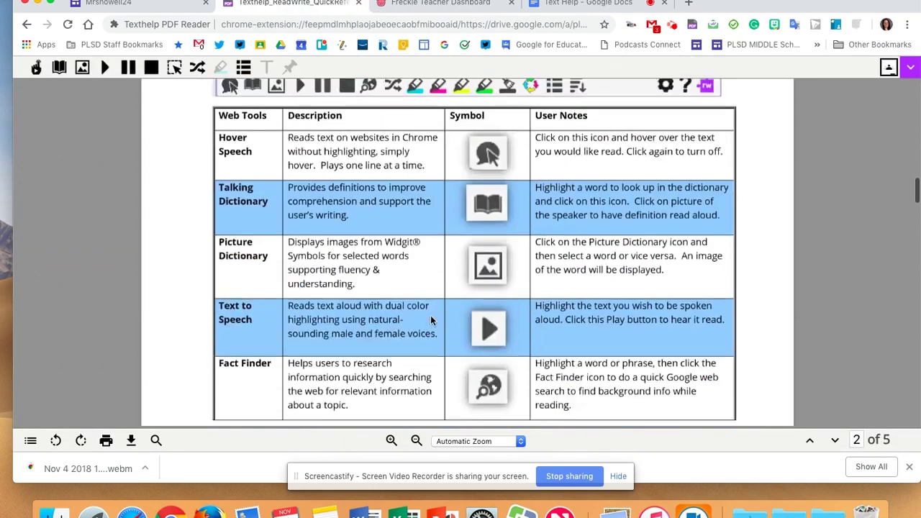
scroll(430, 315, down, 20)
scroll(431, 315, down, 10)
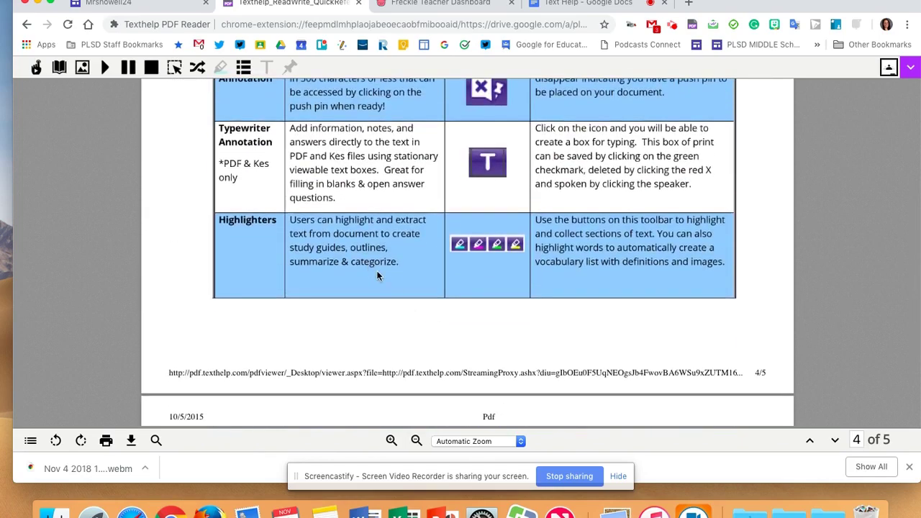
scroll(377, 276, down, 15)
scroll(377, 275, down, 3)
scroll(378, 276, up, 20)
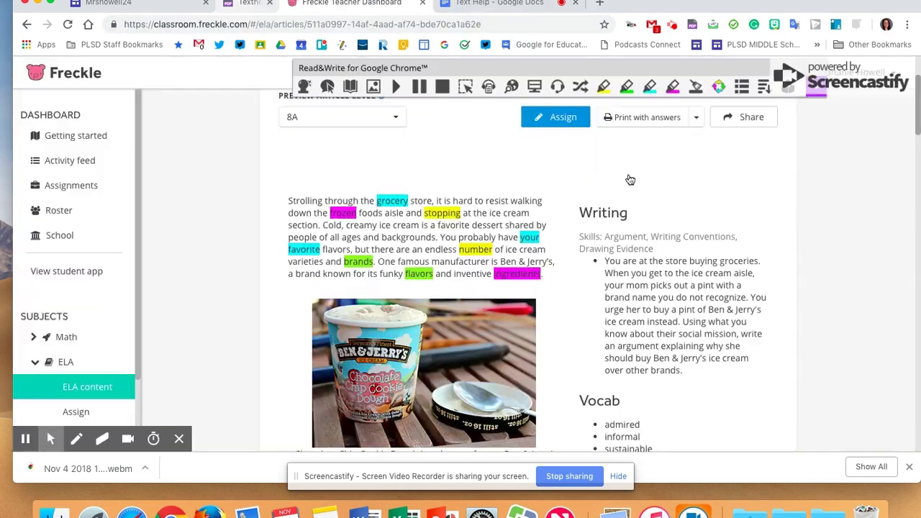
click(358, 3)
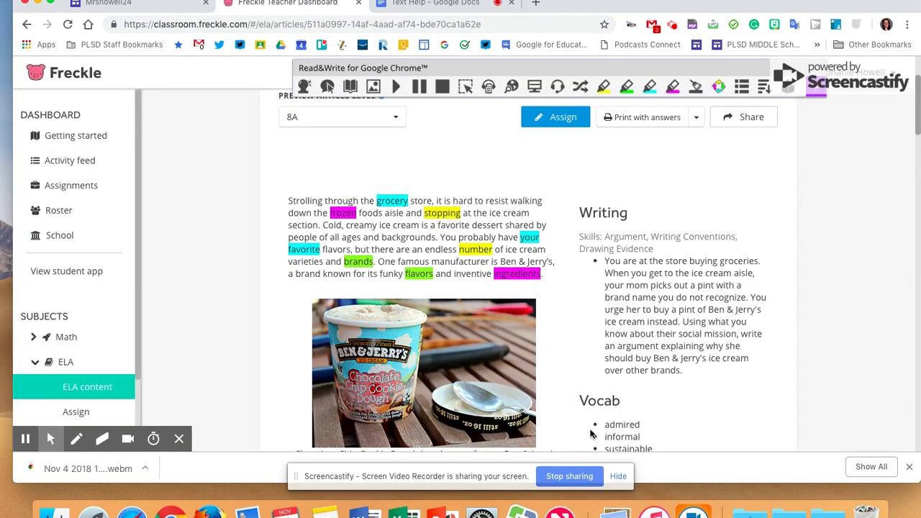